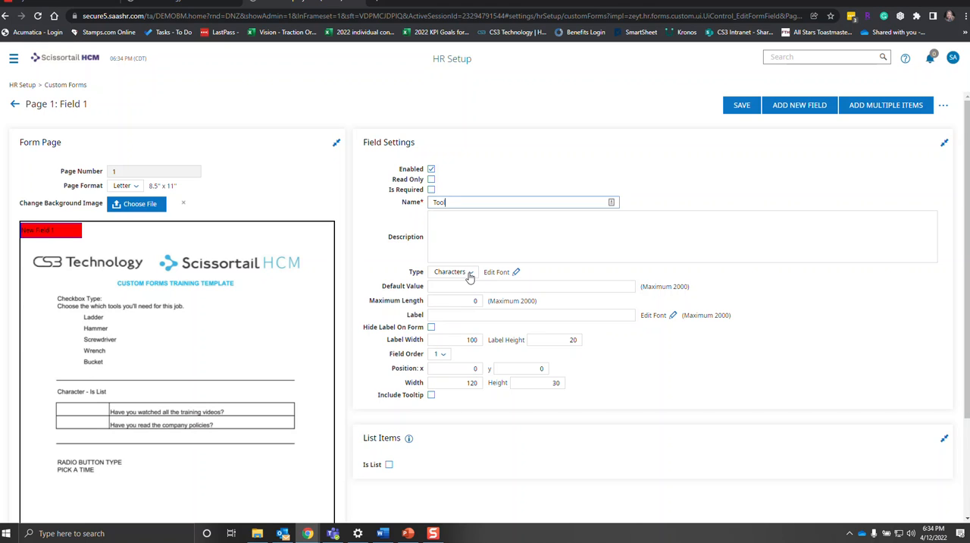
Make the Tool field a Checkbox at position x 90, y 175, with width 50 and height 20, and save it.
left_click(466, 272)
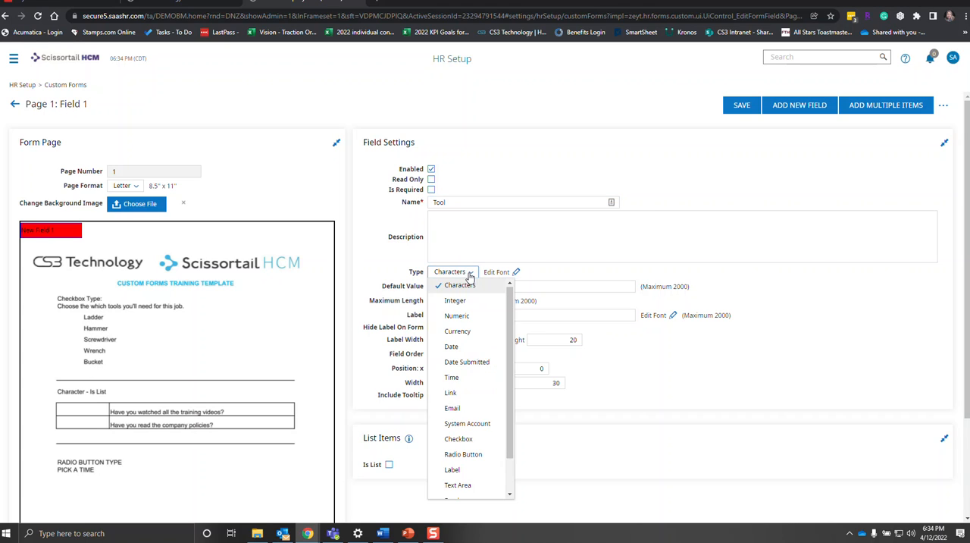
left_click(479, 441)
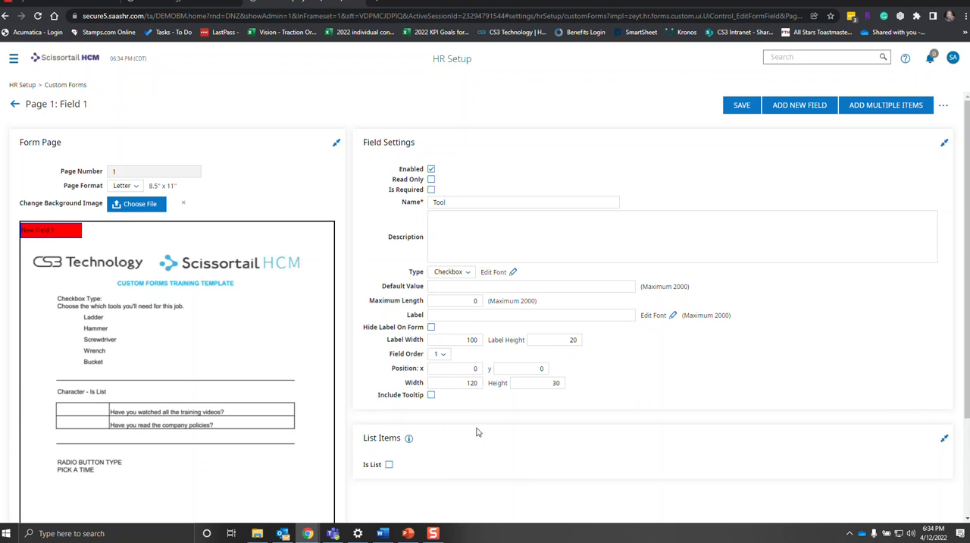
left_click(474, 368)
key("Tab")
type("5")
key("Tab")
type("5")
key("Tab")
type("20")
left_click(742, 106)
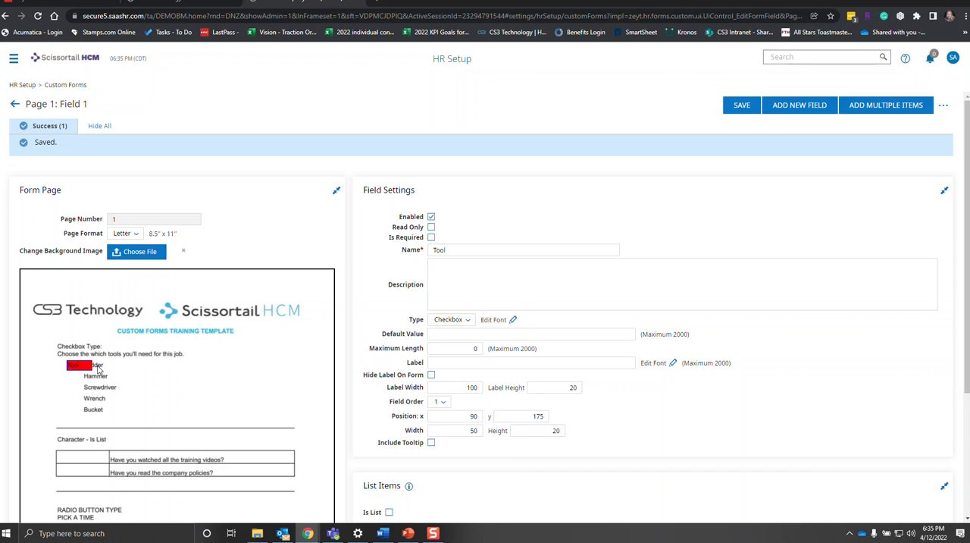
Narrow the Tool checkbox beside Ladder to width 30, save it and return to the form page's field list.
double_click(470, 431)
type("3")
left_click(739, 110)
left_click(741, 105)
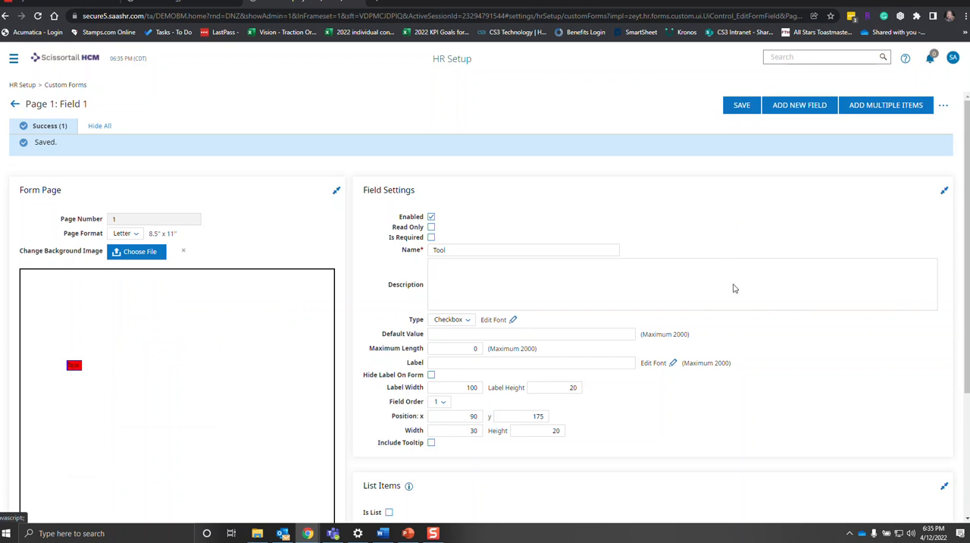
scroll(716, 397, "down", 1)
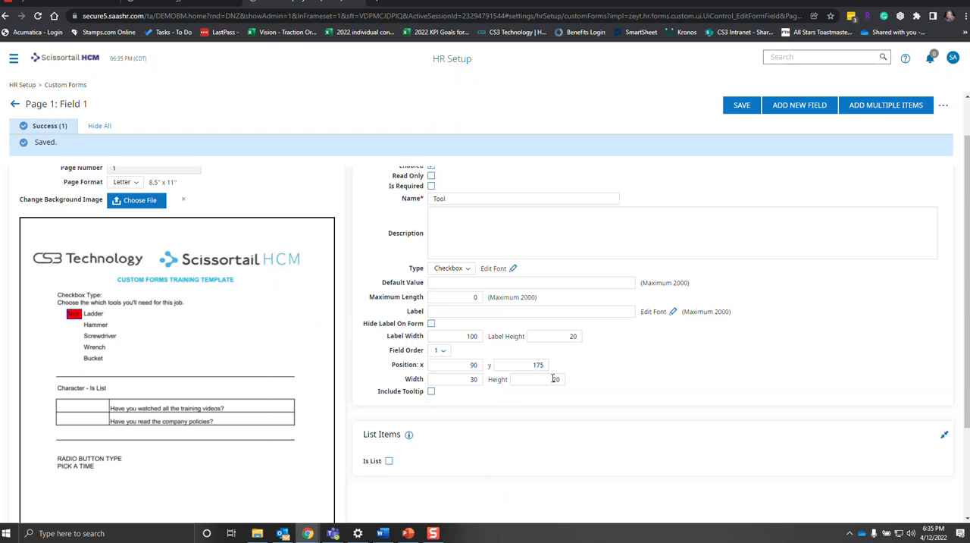
left_click(14, 107)
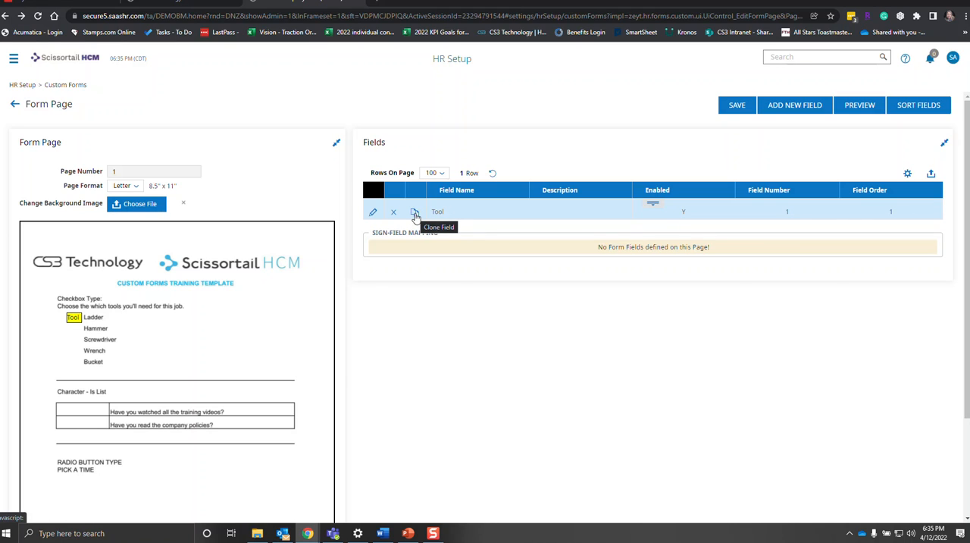
Clone the Tool field four times for the remaining tools on the form.
left_click(415, 214)
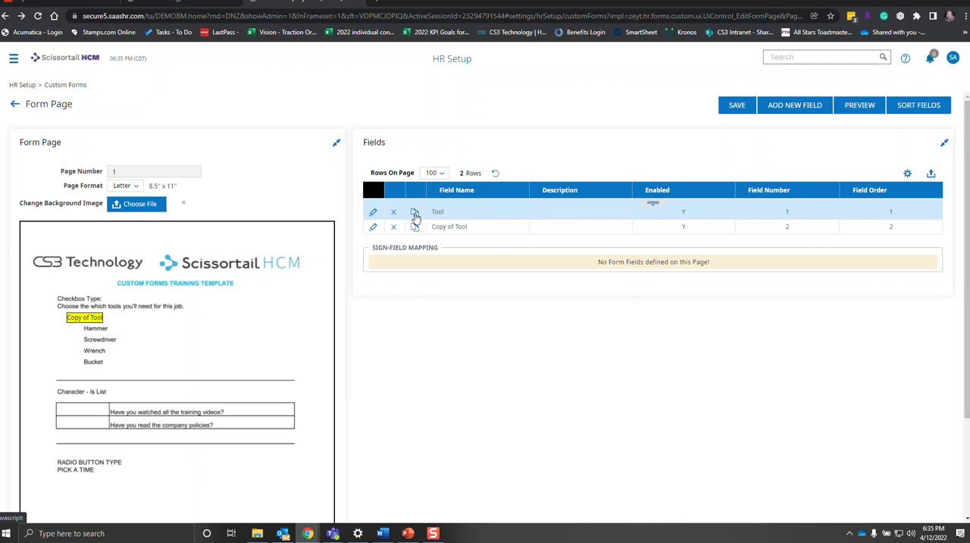
left_click(416, 215)
left_click(416, 216)
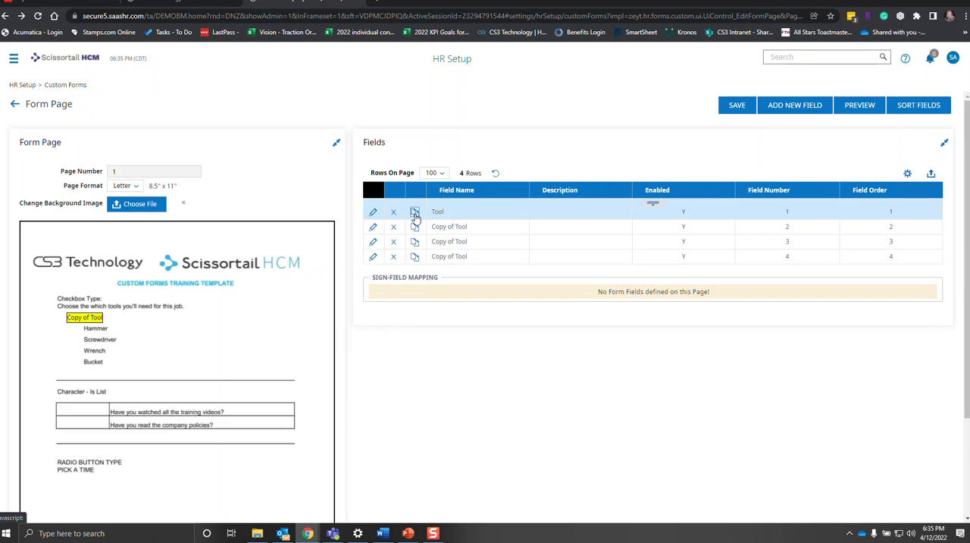
left_click(415, 216)
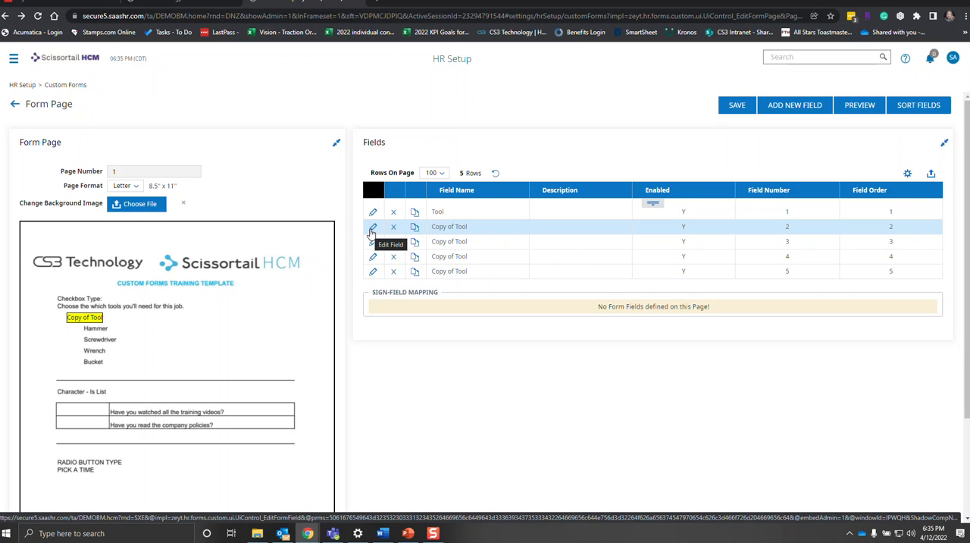
Rename field 2 to Tool, set its y position to 196 beside Hammer, save and return to the field list.
left_click(371, 230)
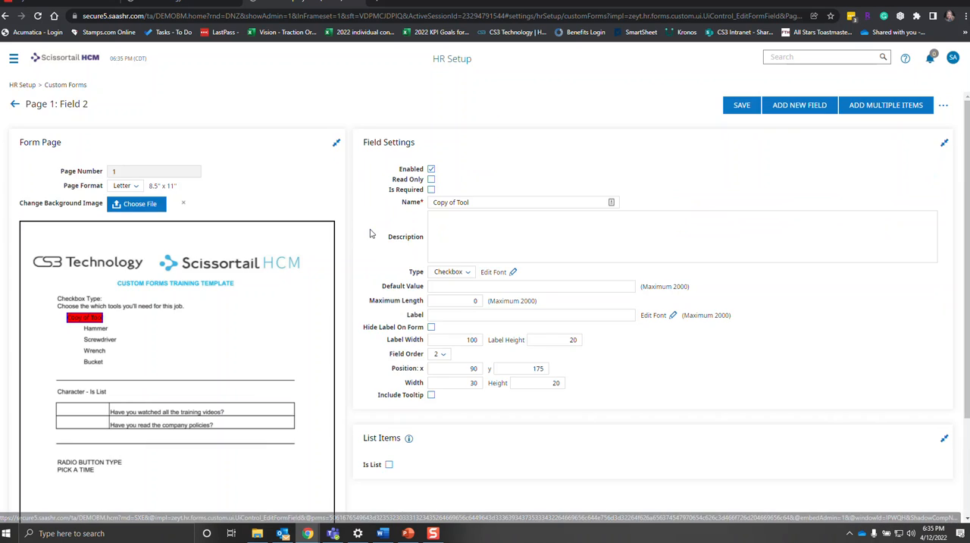
left_click(459, 201)
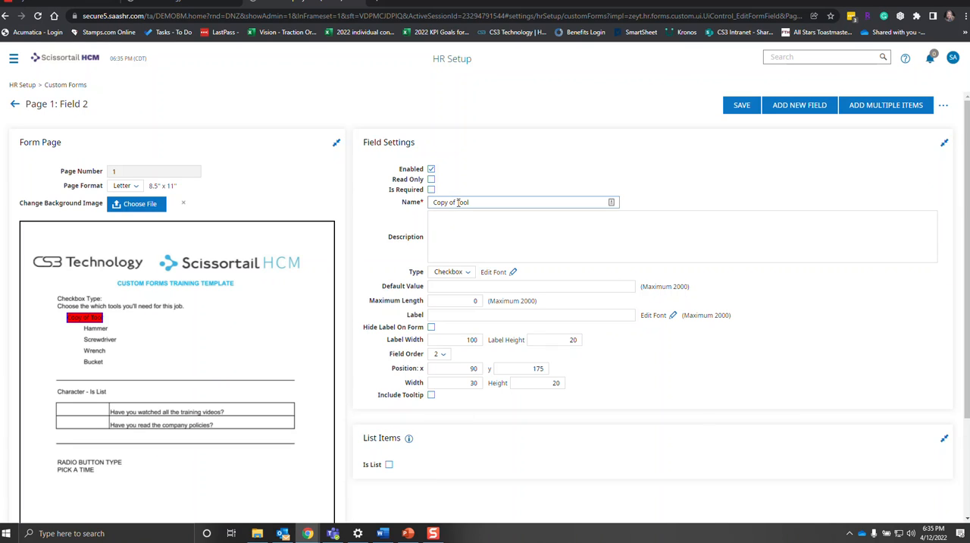
left_click_drag(458, 202, 408, 210)
key("BackSpace")
double_click(529, 368)
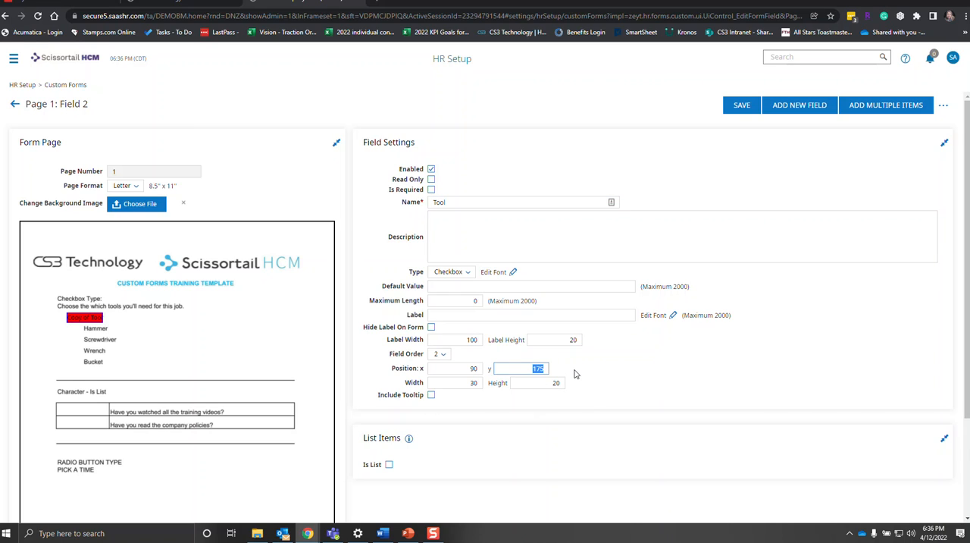
type("196")
left_click(740, 106)
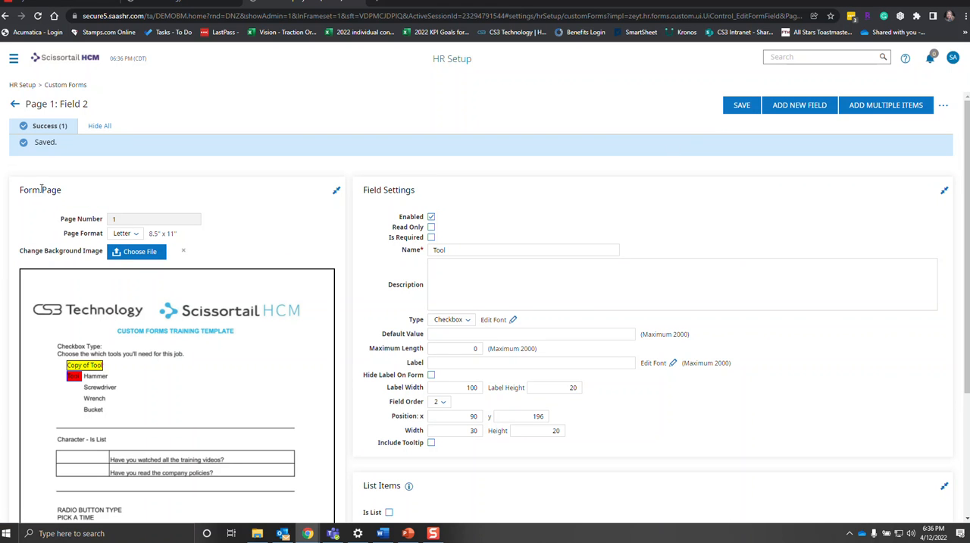
left_click(14, 104)
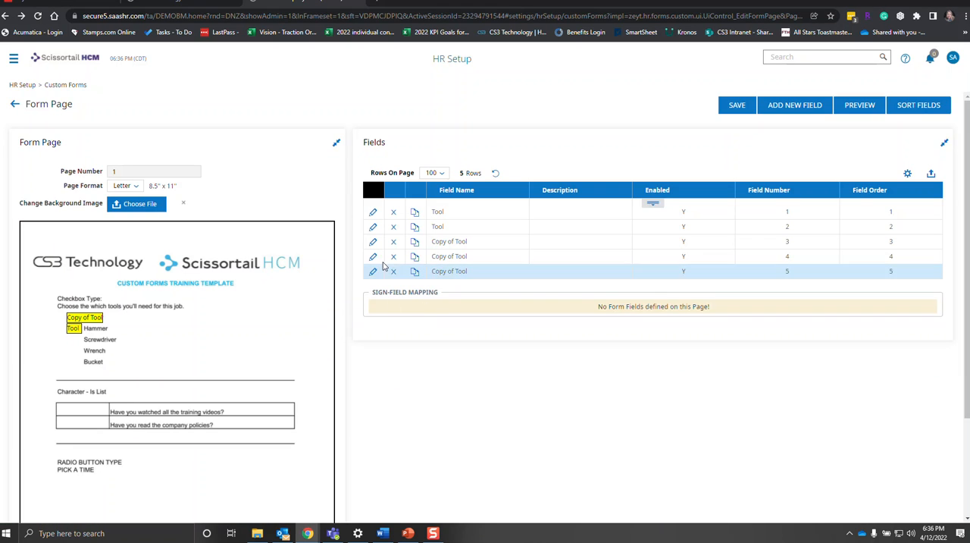
Rename field 3 to Tool, set its y position to 217 beside Screwdriver, save and return to the field list.
left_click(373, 242)
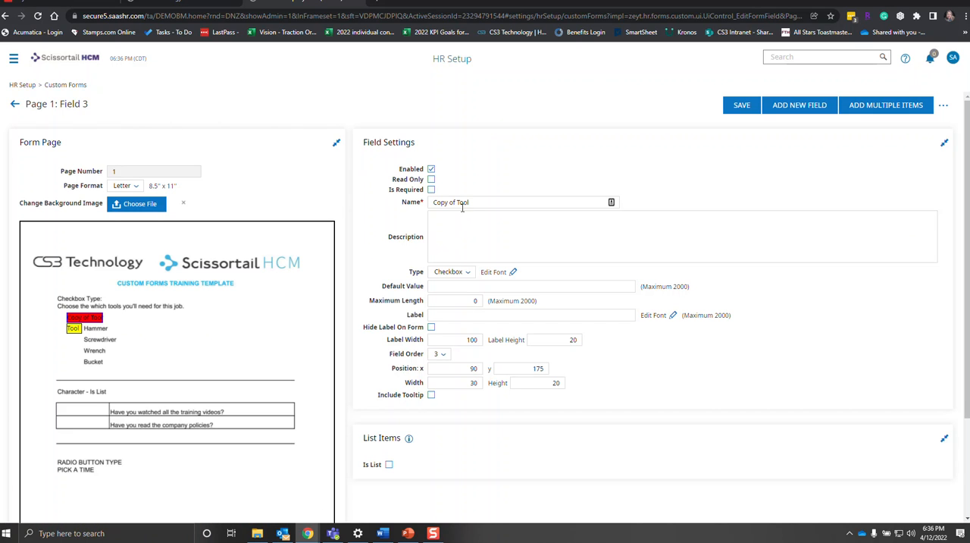
left_click_drag(459, 202, 391, 213)
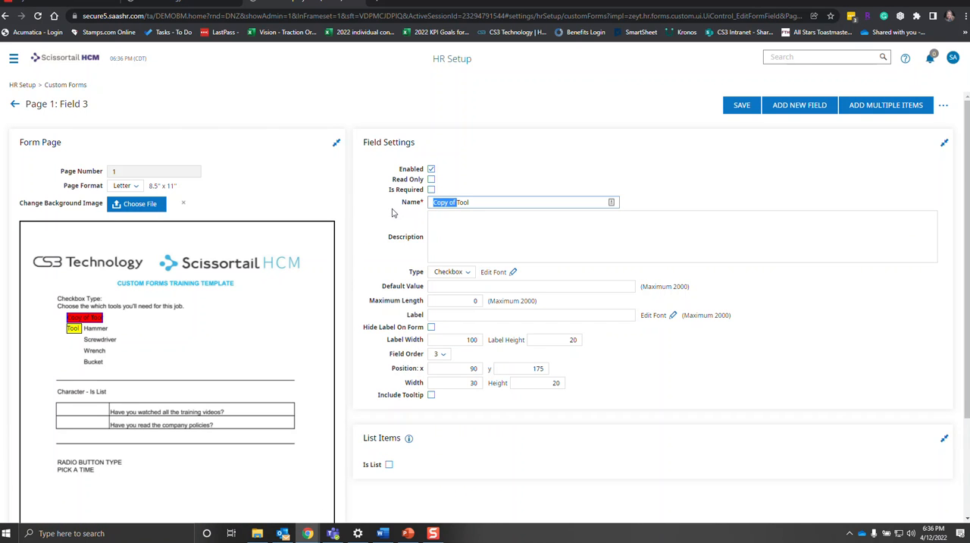
key("BackSpace")
left_click_drag(527, 369, 580, 372)
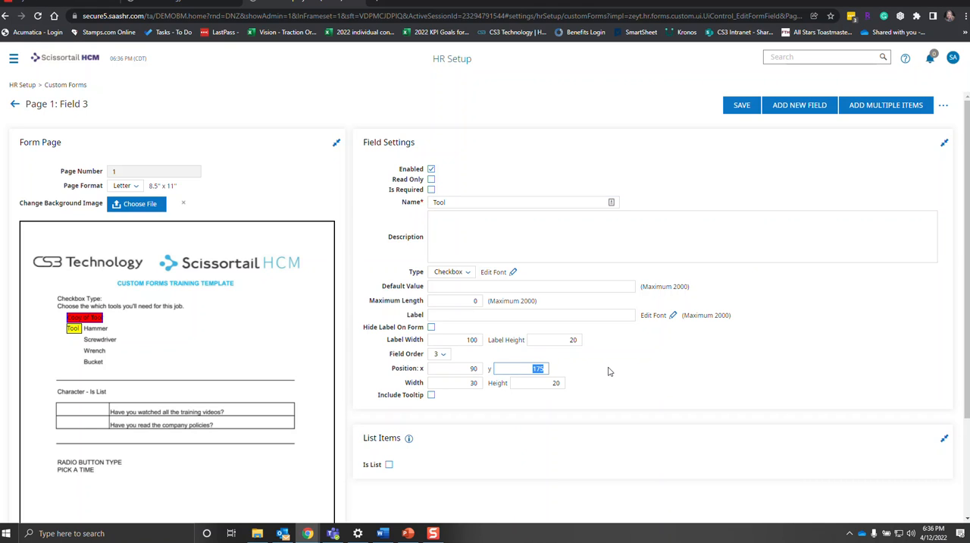
type("217")
left_click(741, 104)
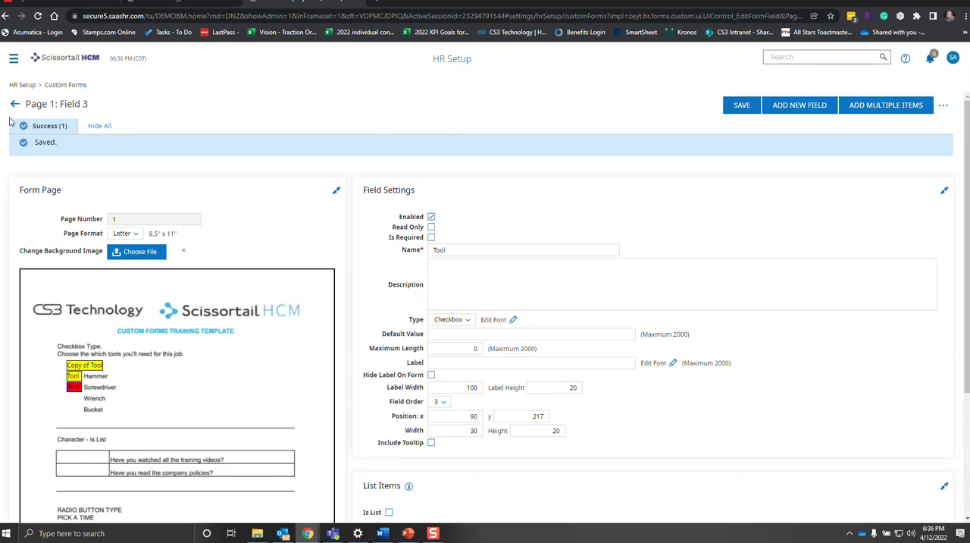
left_click(14, 104)
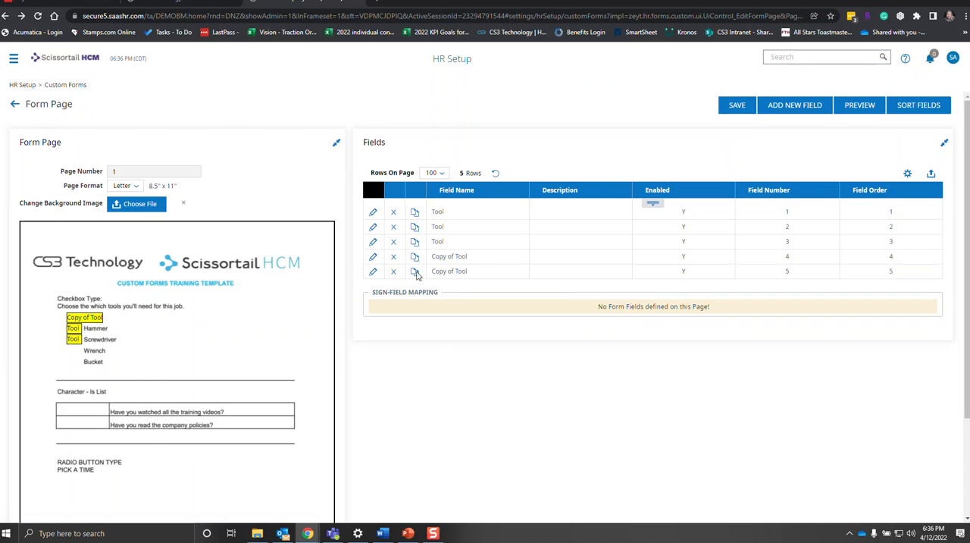
Rename field 4 to Tool, set its y position to 238 beside Wrench, save and return to the field list.
left_click(372, 256)
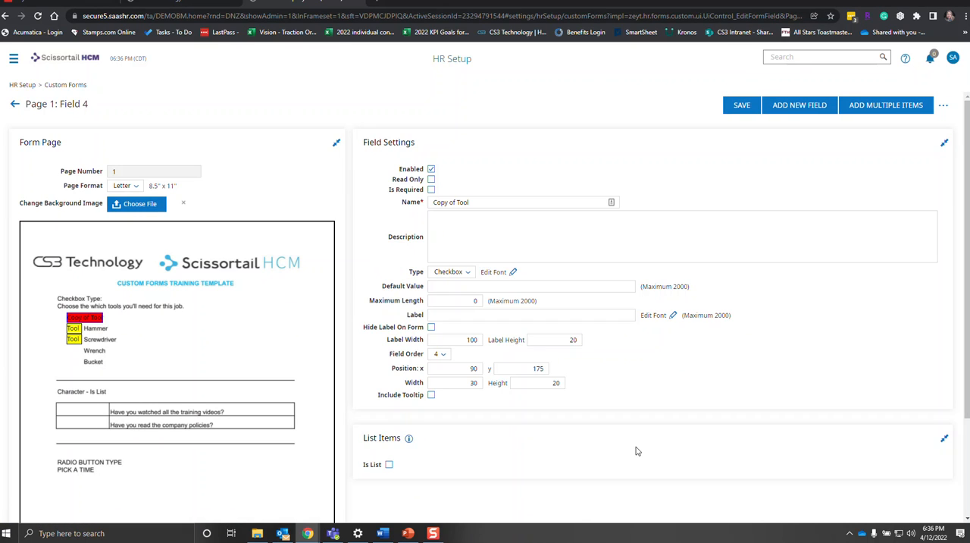
left_click(457, 202)
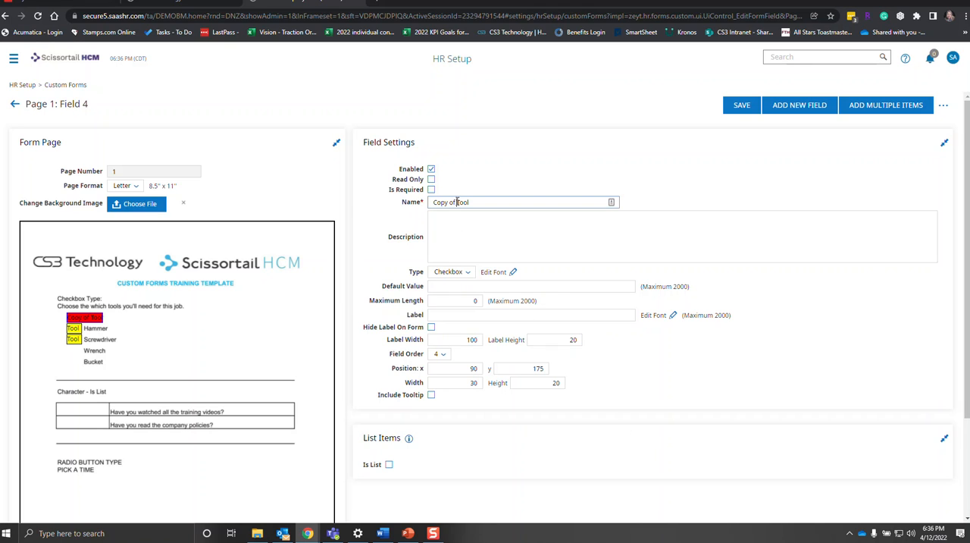
left_click_drag(457, 202, 391, 212)
key("BackSpace")
left_click_drag(532, 370, 595, 373)
type("238")
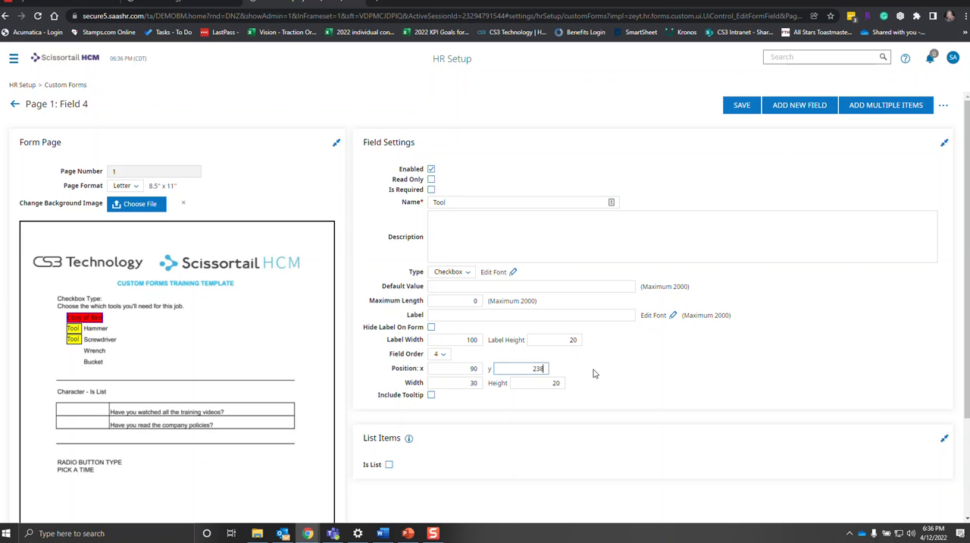
left_click(748, 107)
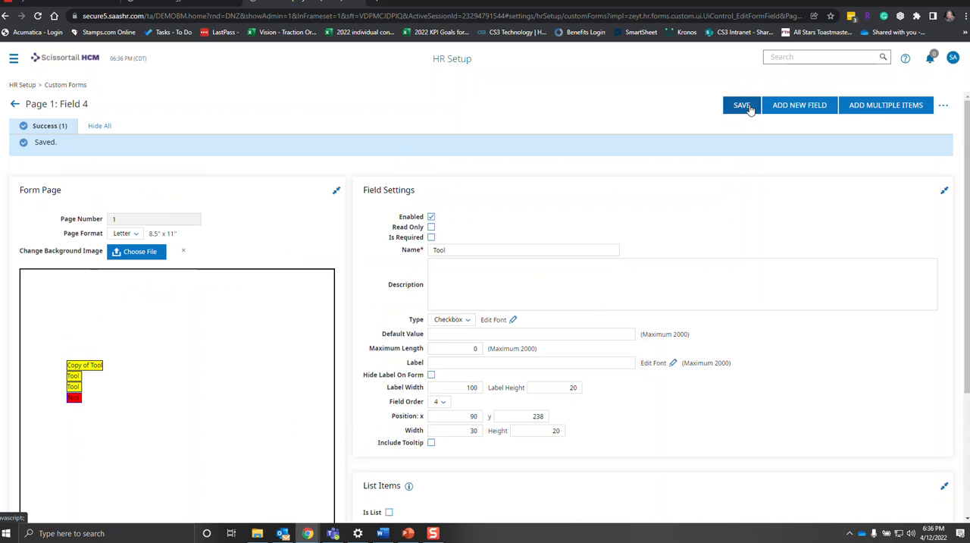
left_click(15, 104)
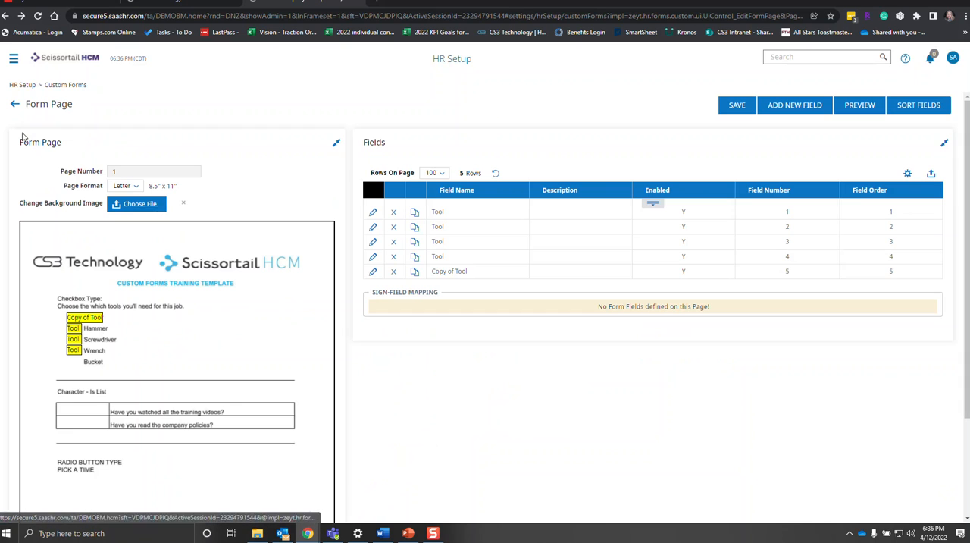
Rename field 5 to Tool, set its y position to 259 beside Bucket, and save it.
left_click(372, 272)
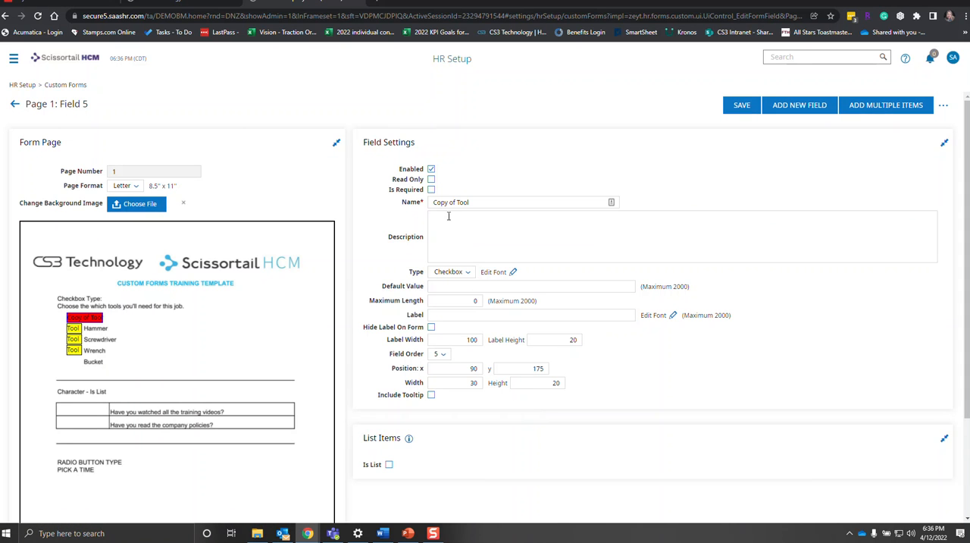
left_click_drag(457, 202, 396, 211)
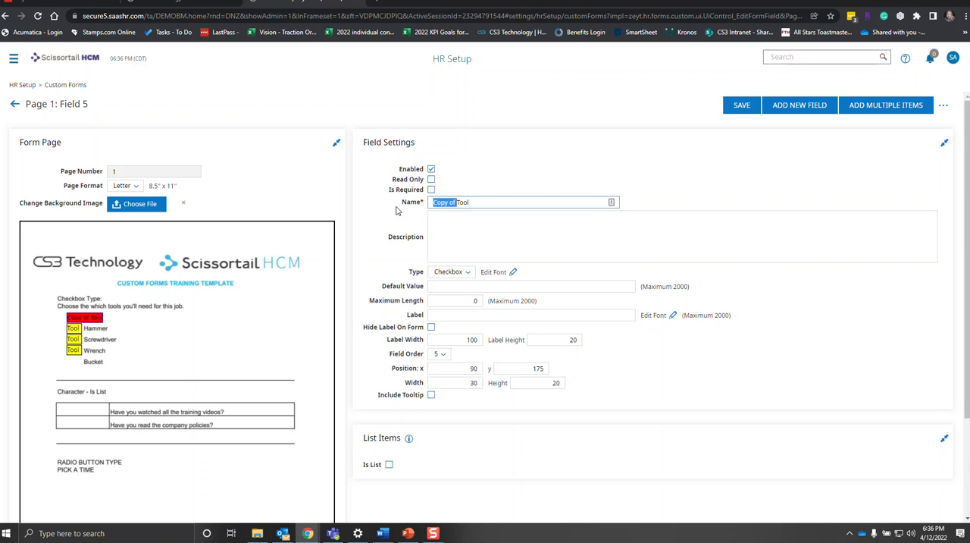
key("BackSpace")
double_click(537, 368)
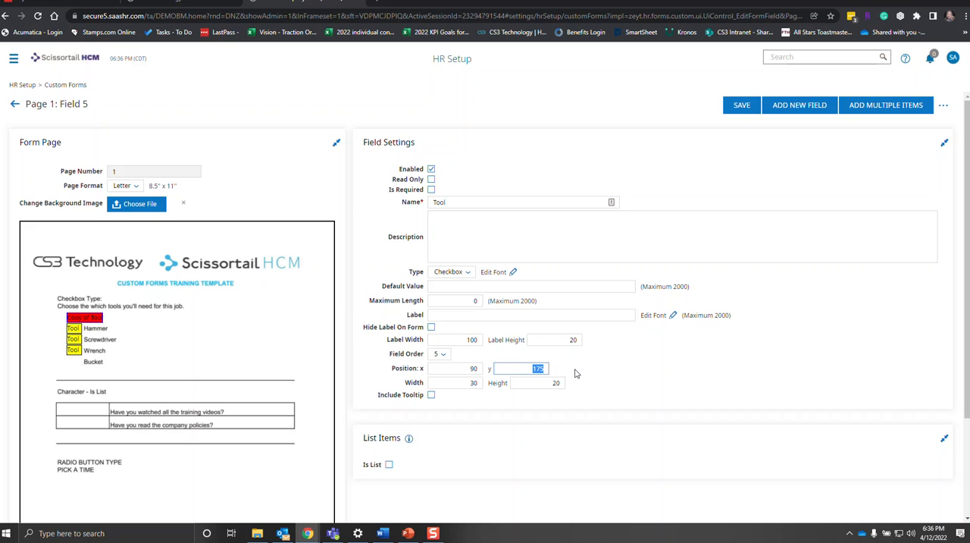
type("259")
left_click(604, 384)
left_click(561, 382)
left_click(739, 106)
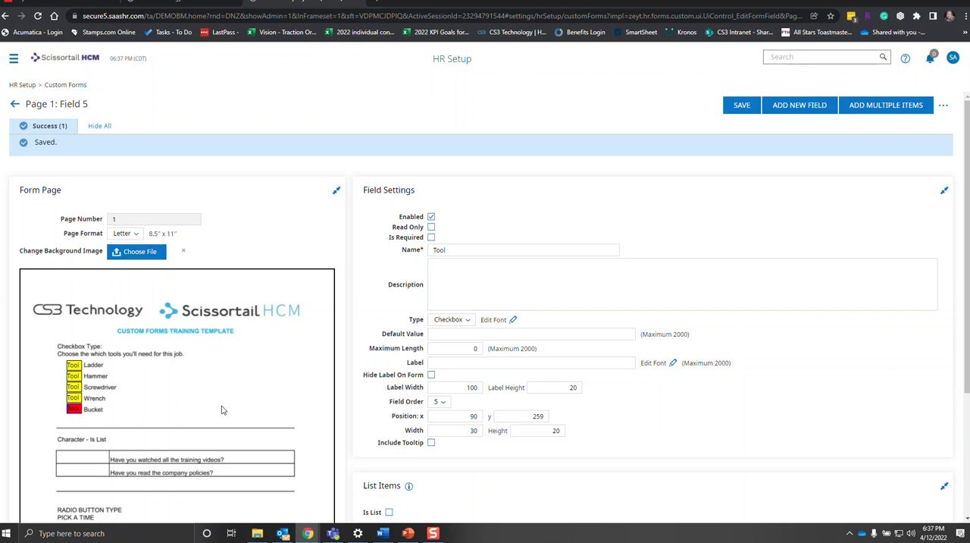
left_click(743, 104)
Preview the form, test the Ladder, Screwdriver and Bucket checkboxes, and close the preview.
left_click(944, 106)
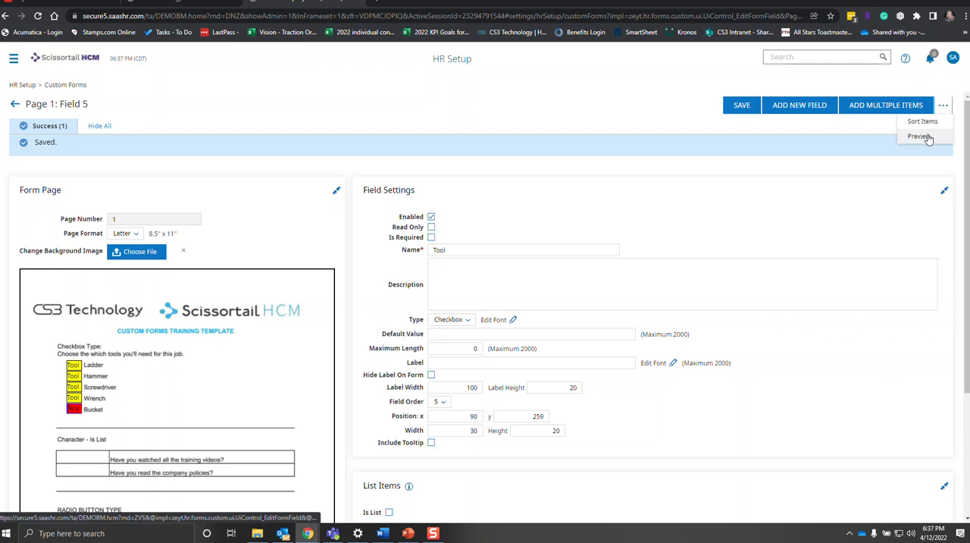
left_click(921, 135)
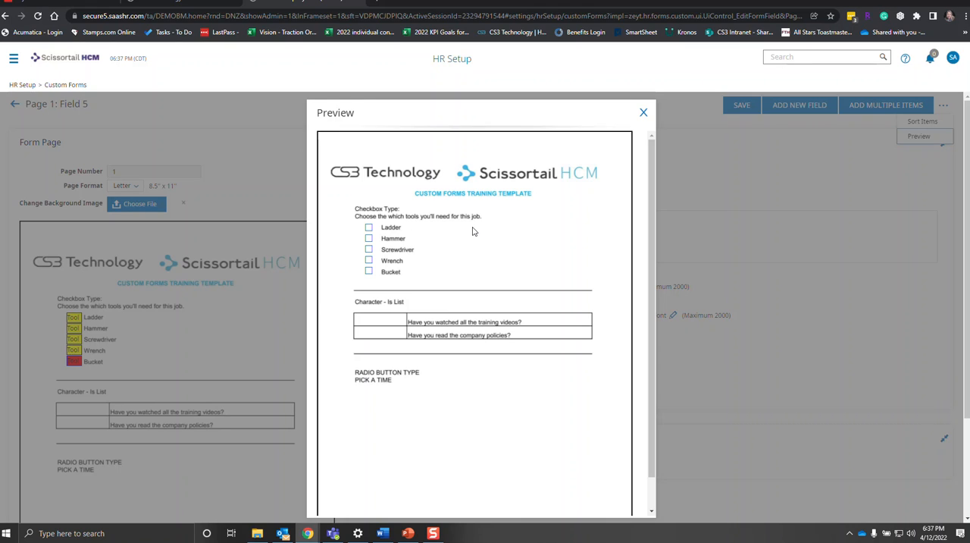
left_click(368, 229)
left_click(369, 249)
left_click(369, 271)
left_click(644, 113)
Add a new field named Question1 and set its field order to 6.
scroll(448, 467, "down", 2)
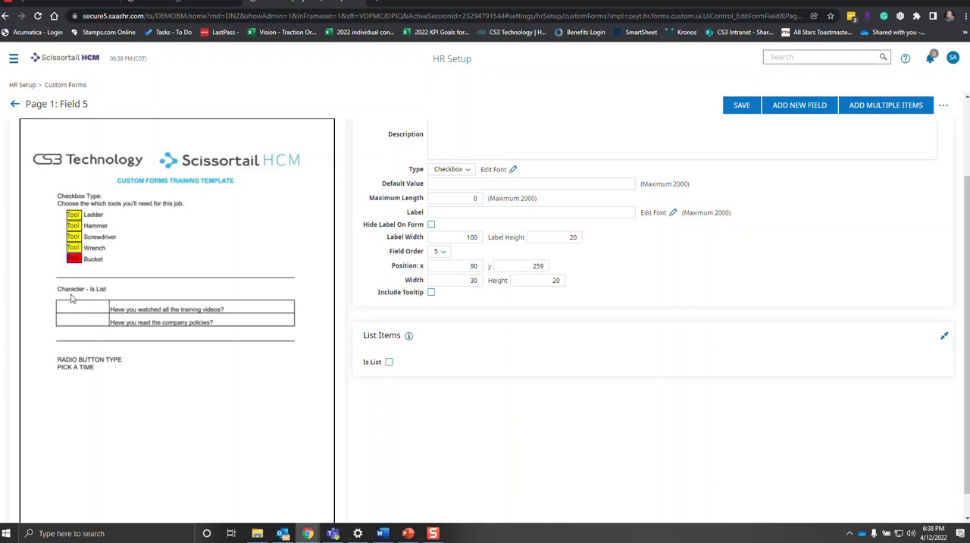
left_click(818, 111)
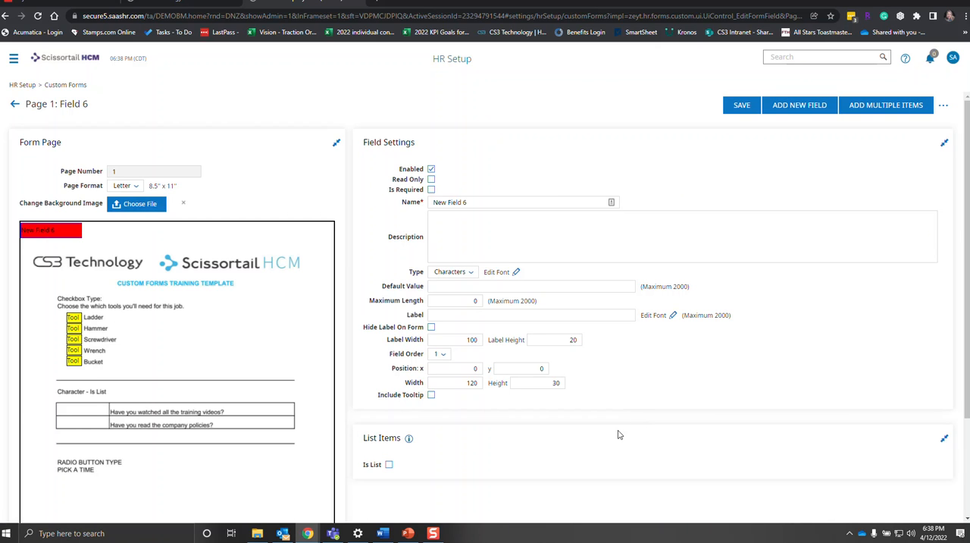
left_click_drag(485, 201, 409, 208)
type("Question1")
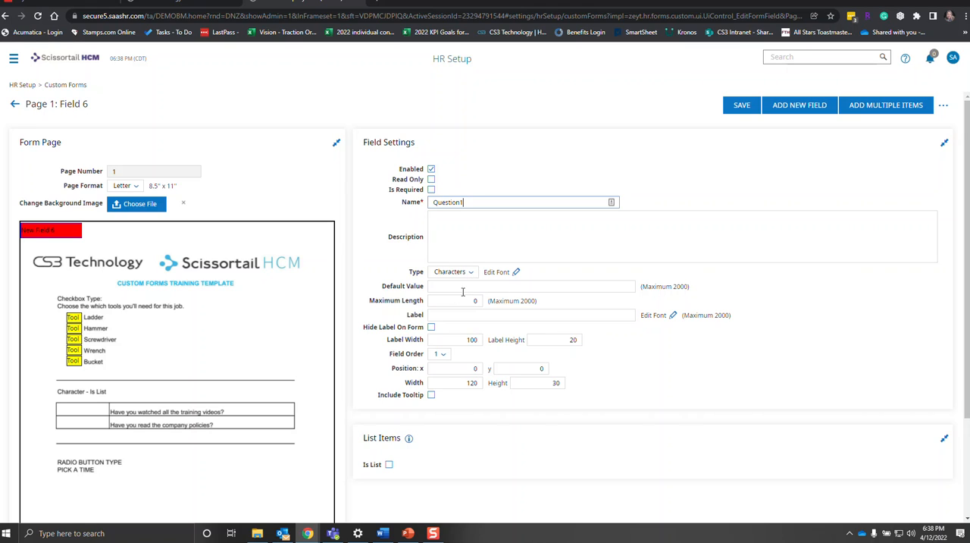
left_click(442, 354)
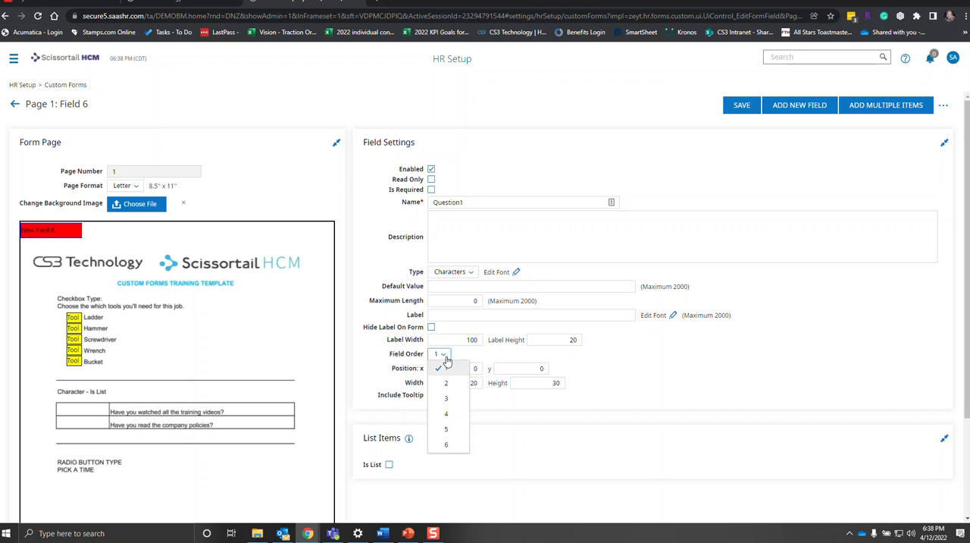
left_click(448, 443)
Position the Question1 field at x 90, y 355 and size it to width 75 and height 20.
left_click(469, 370)
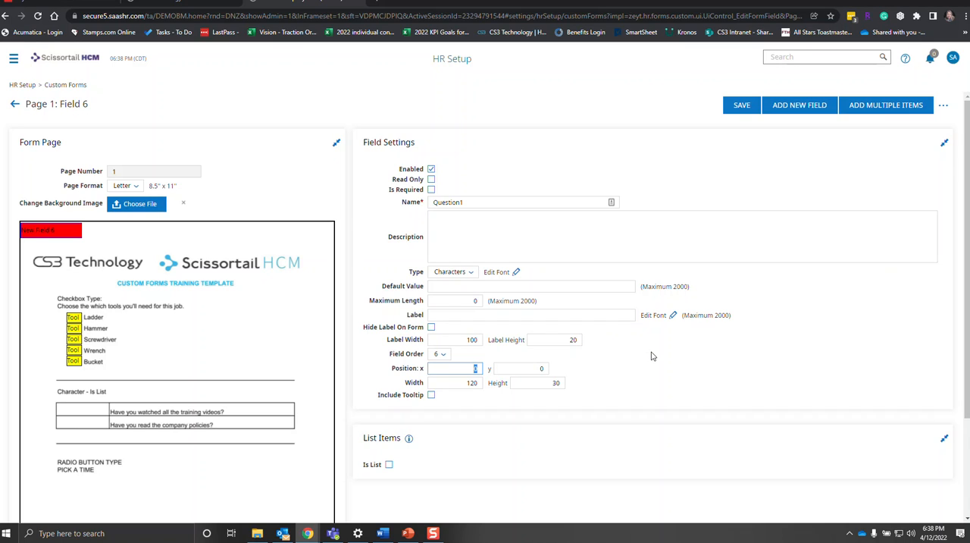
key("Tab")
type("3")
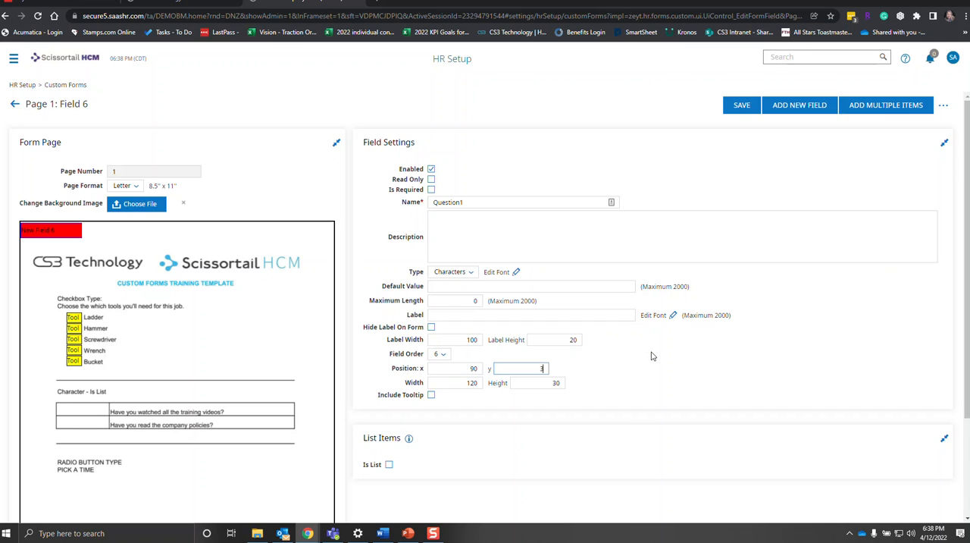
key("Tab")
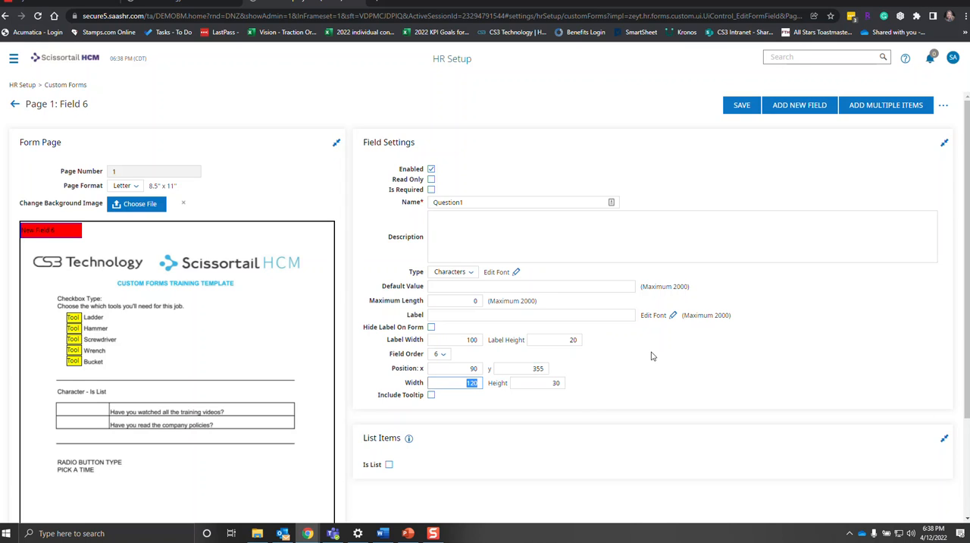
type("75")
key("Tab")
type("20")
left_click(652, 356)
Make the Question1 field a list with the items Yes and No, and save it.
left_click(389, 466)
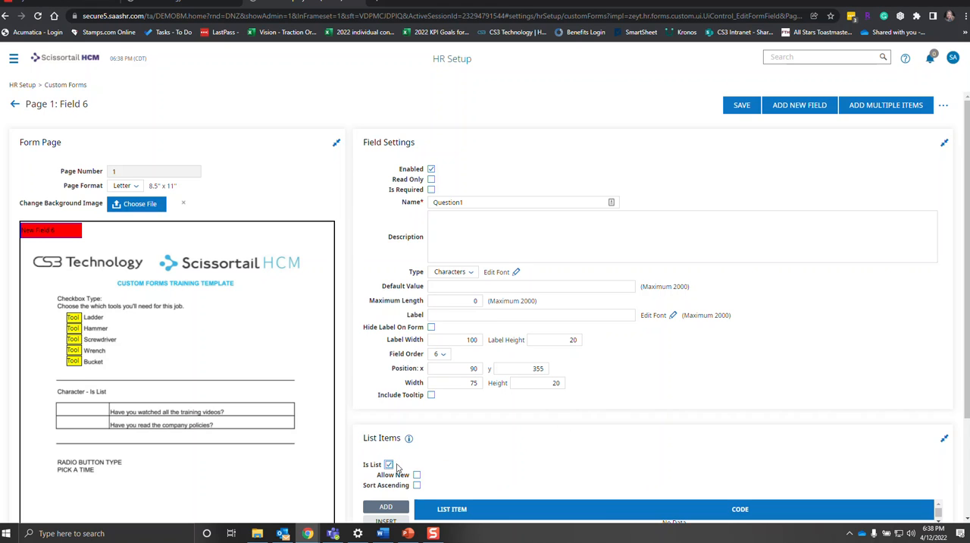
scroll(450, 465, "down", 1)
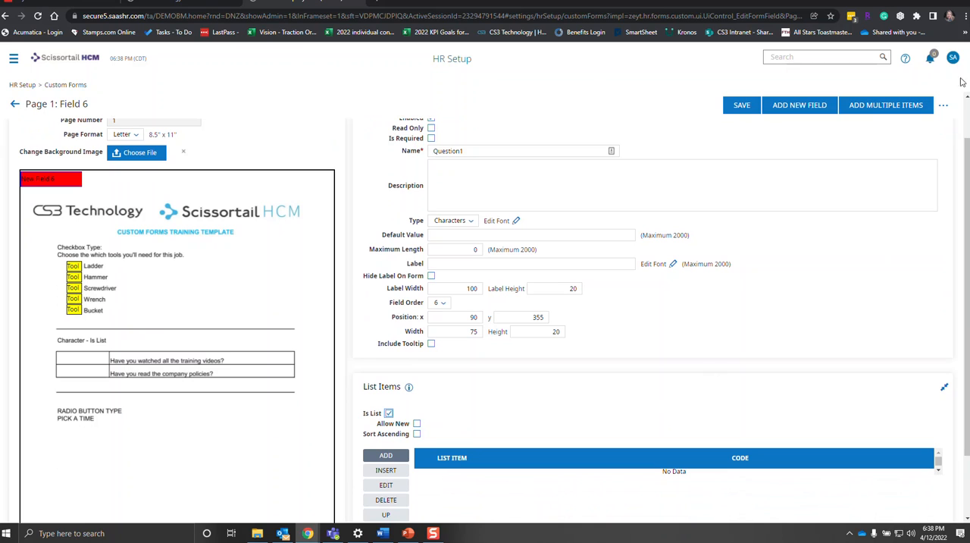
left_click(870, 111)
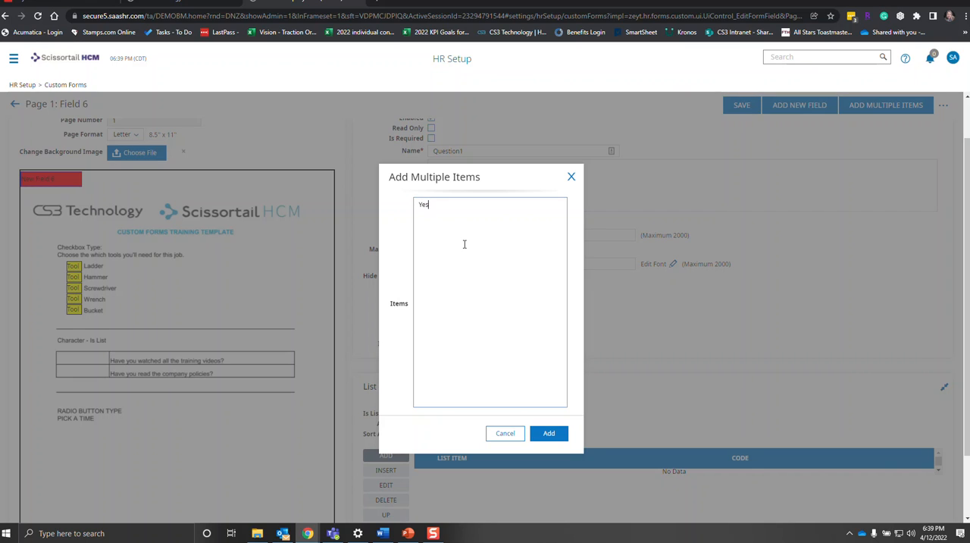
key("Return")
left_click(543, 434)
left_click(547, 434)
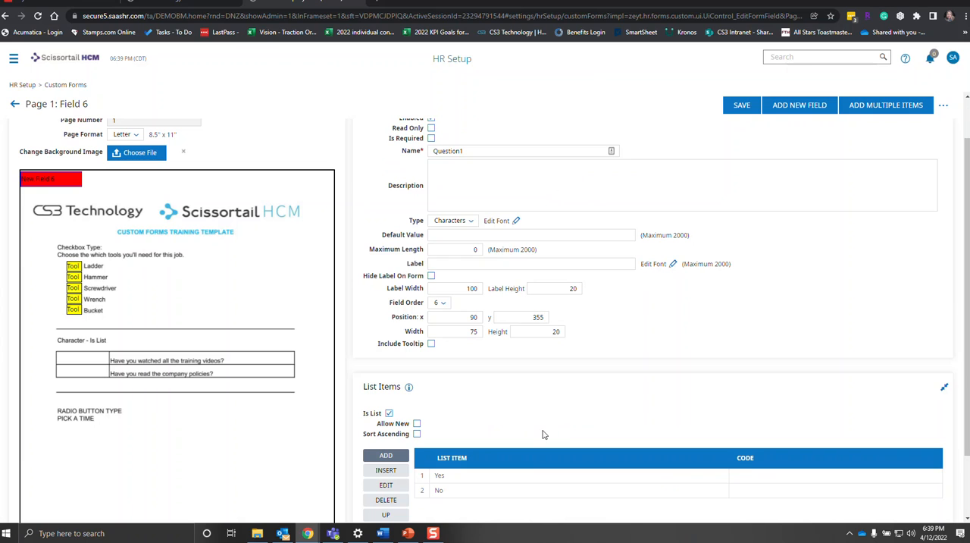
scroll(542, 434, "down", 1)
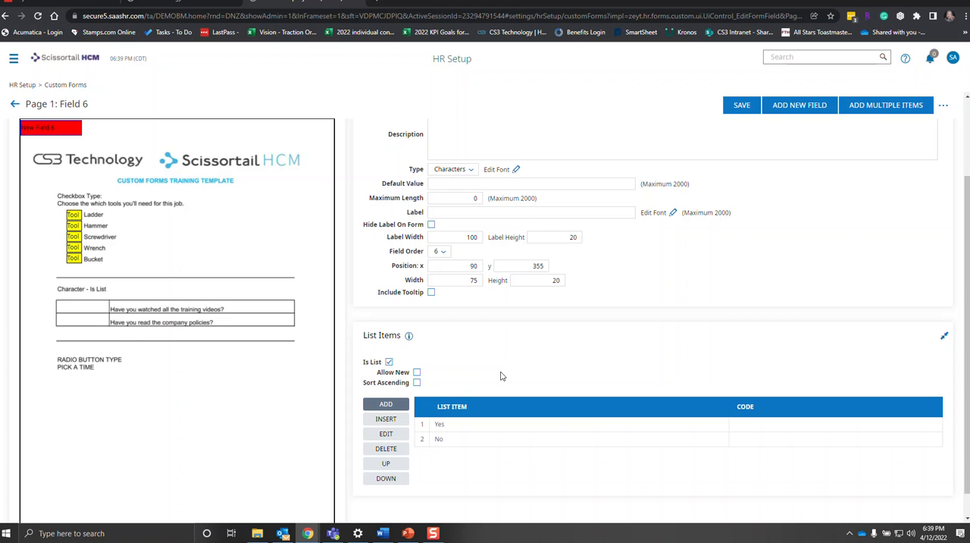
scroll(500, 376, "up", 1)
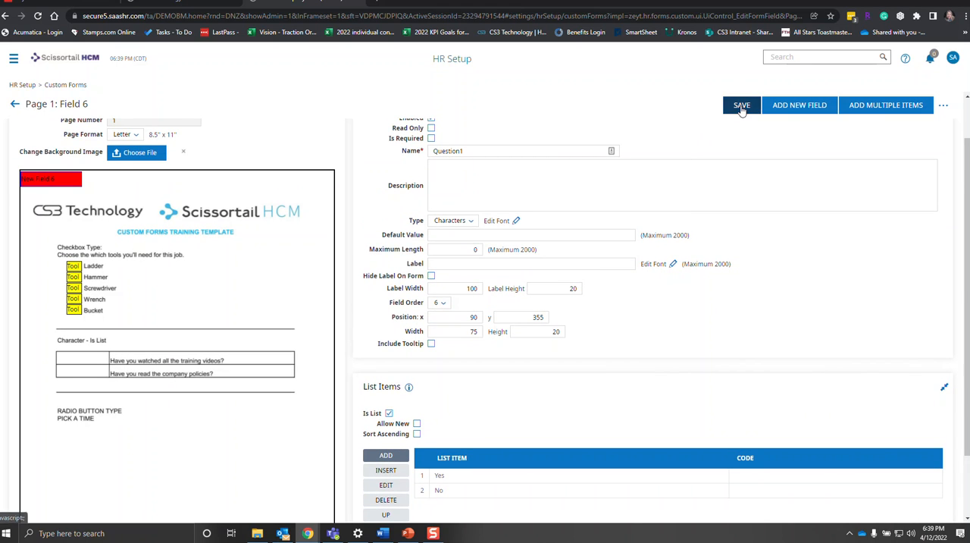
left_click(742, 108)
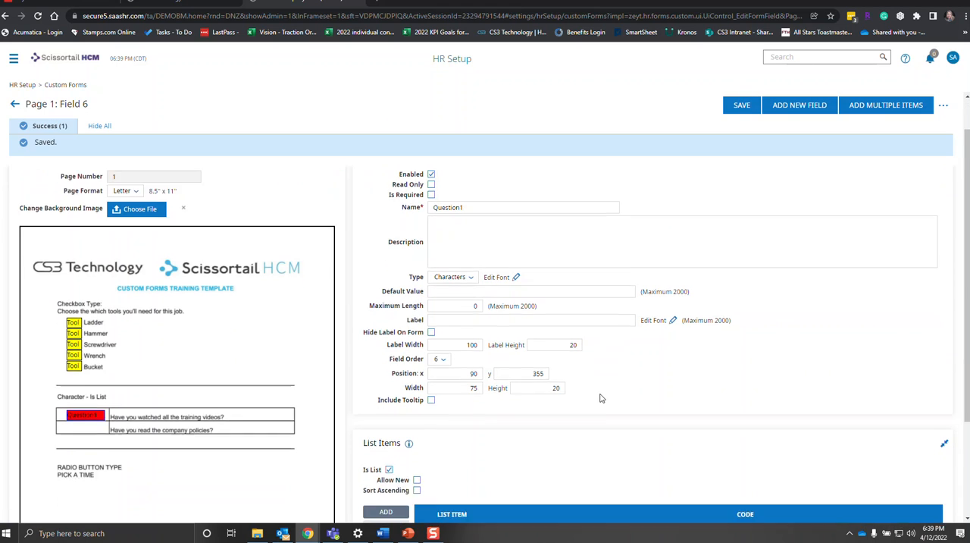
Add a new field named Question2 and set its field order to 7.
scroll(601, 398, "down", 1)
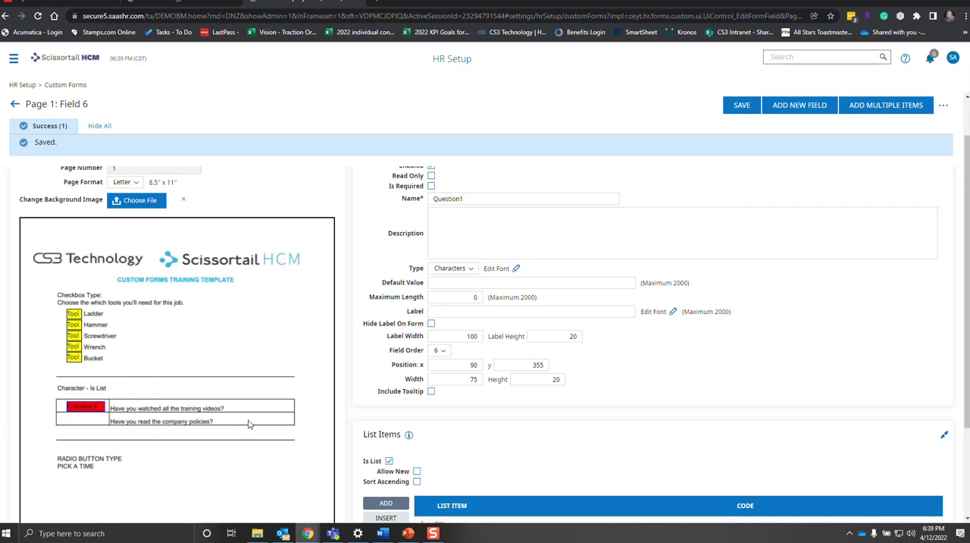
scroll(493, 431, "up", 1)
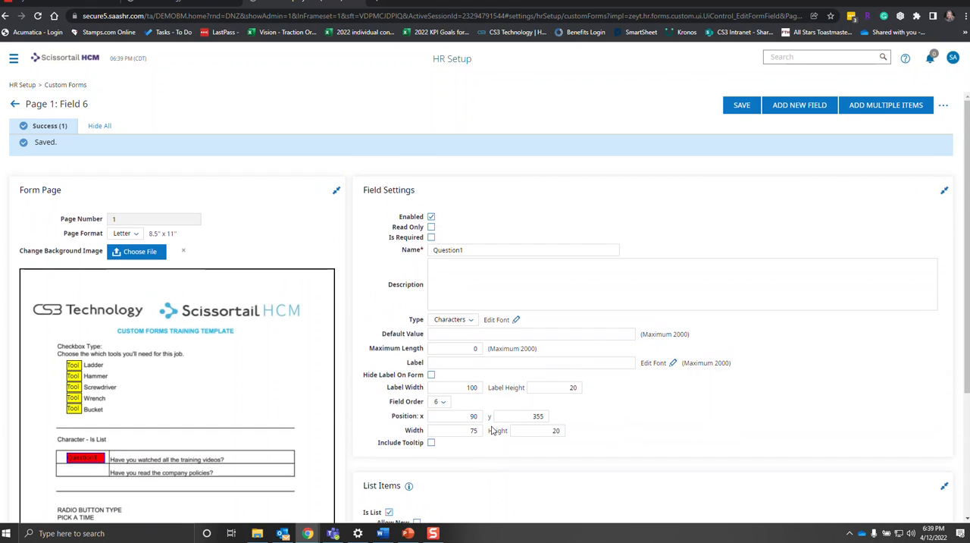
left_click(807, 111)
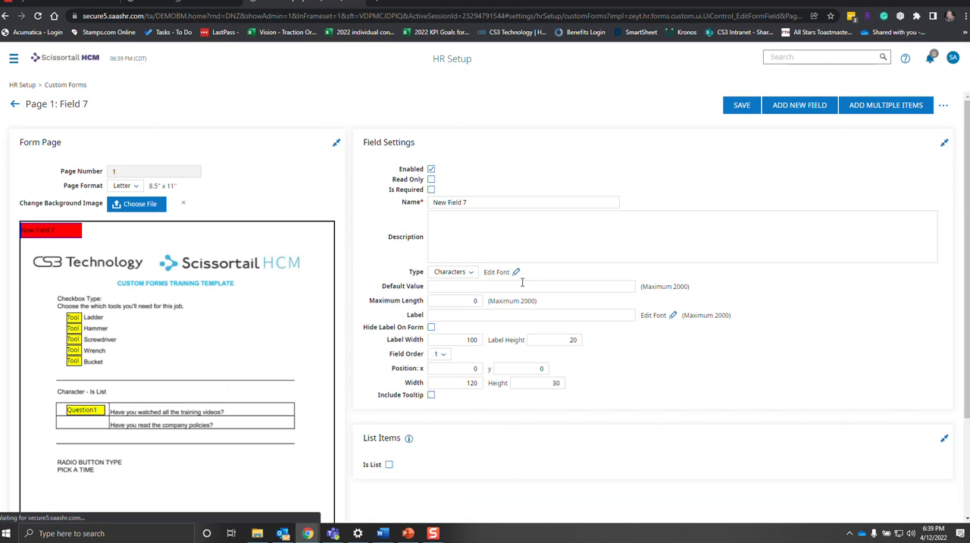
triple_click(477, 204)
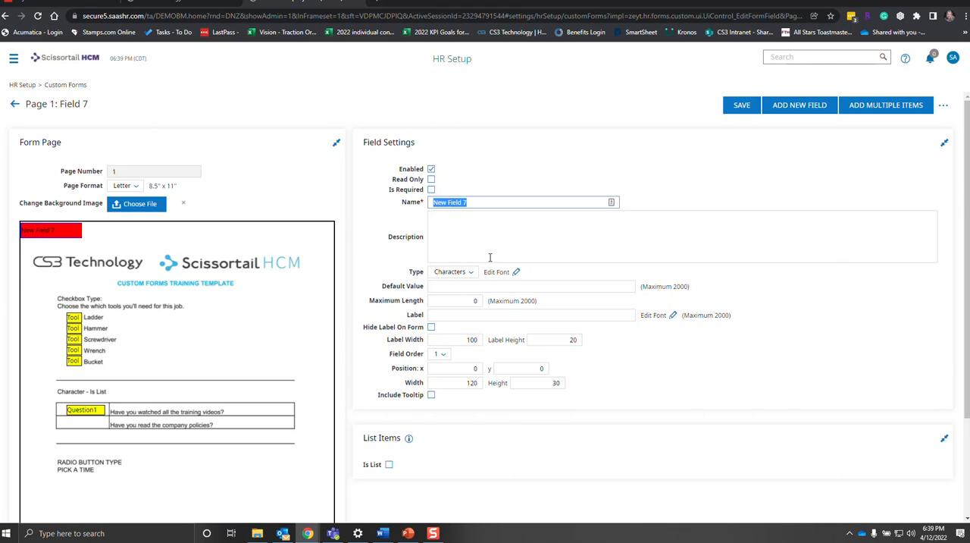
type("Question2")
left_click(444, 354)
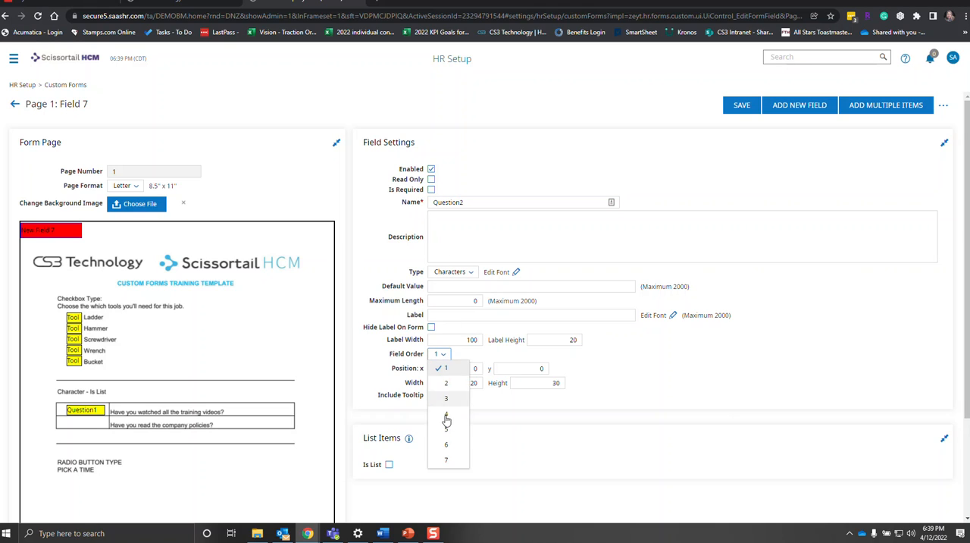
left_click(446, 462)
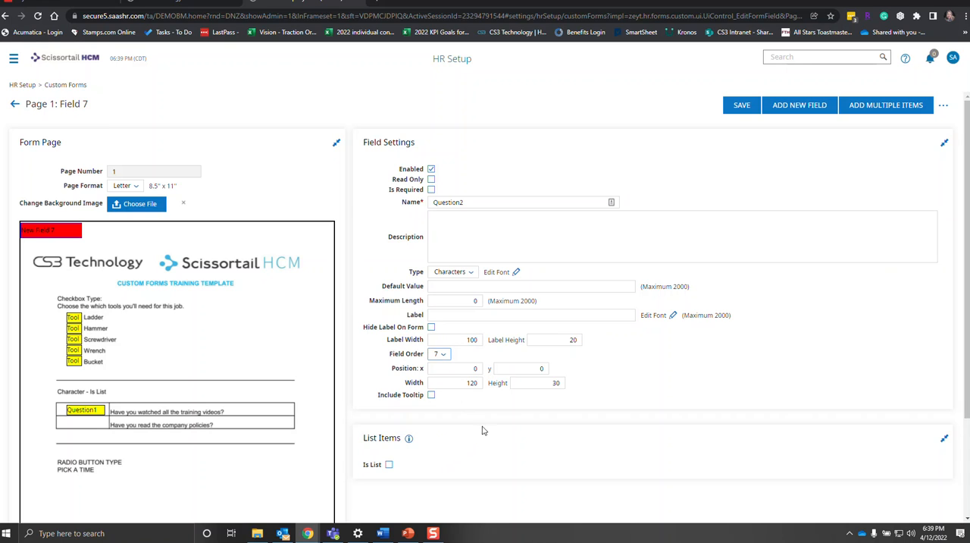
Position the Question2 field at x 90, y 380 and size it to width 75 and height 20.
double_click(474, 370)
key("Tab")
key("Tab")
type("7")
key("Tab")
type("2")
Make the Question2 field a list with the items Yes and No, and save it.
left_click(389, 465)
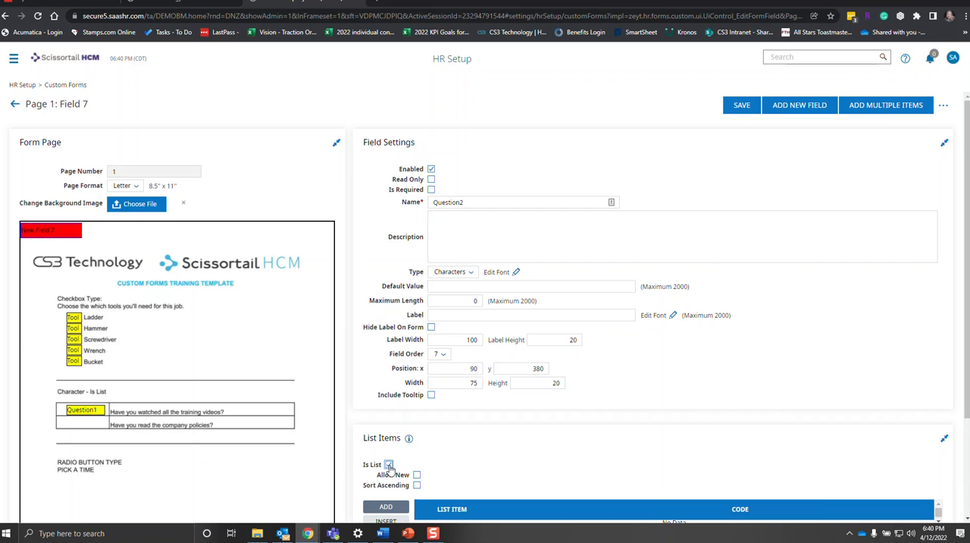
left_click(864, 112)
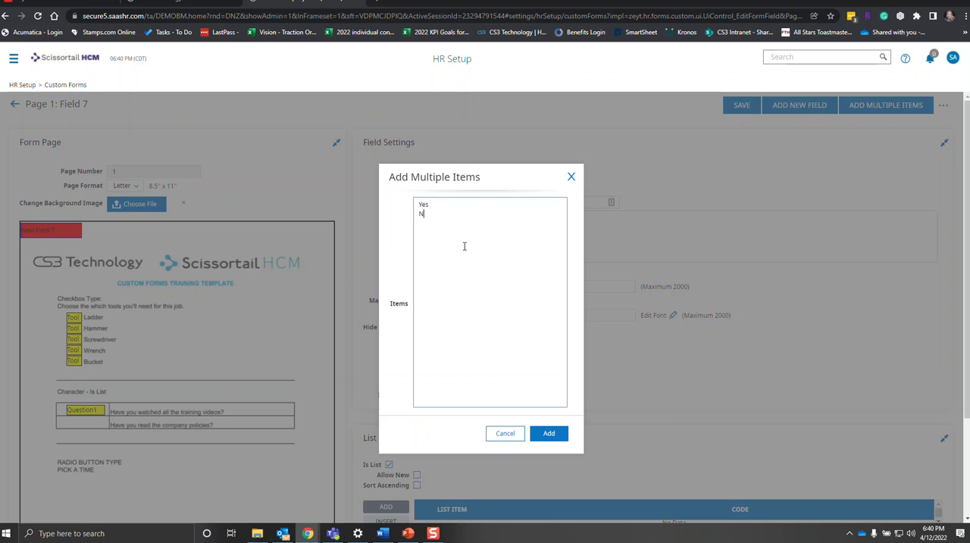
left_click(555, 435)
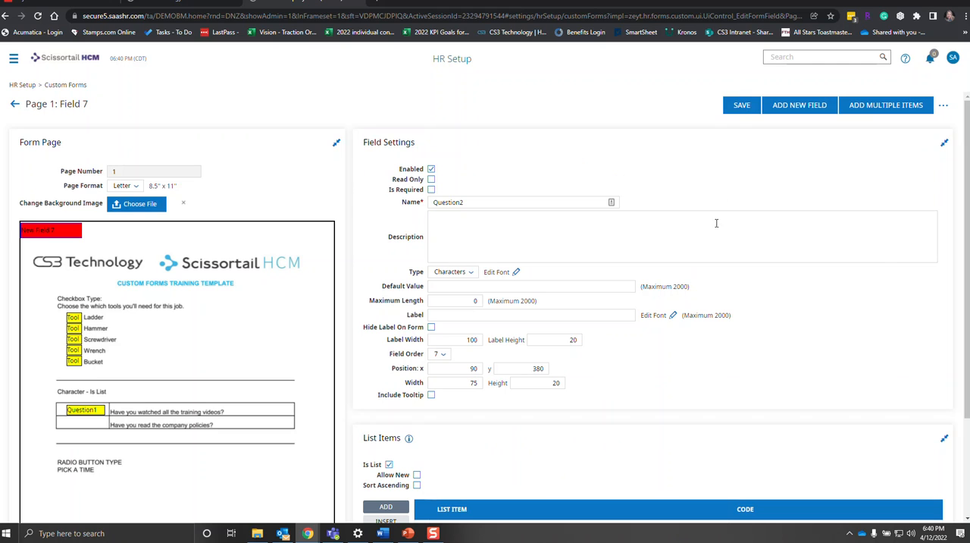
left_click(739, 108)
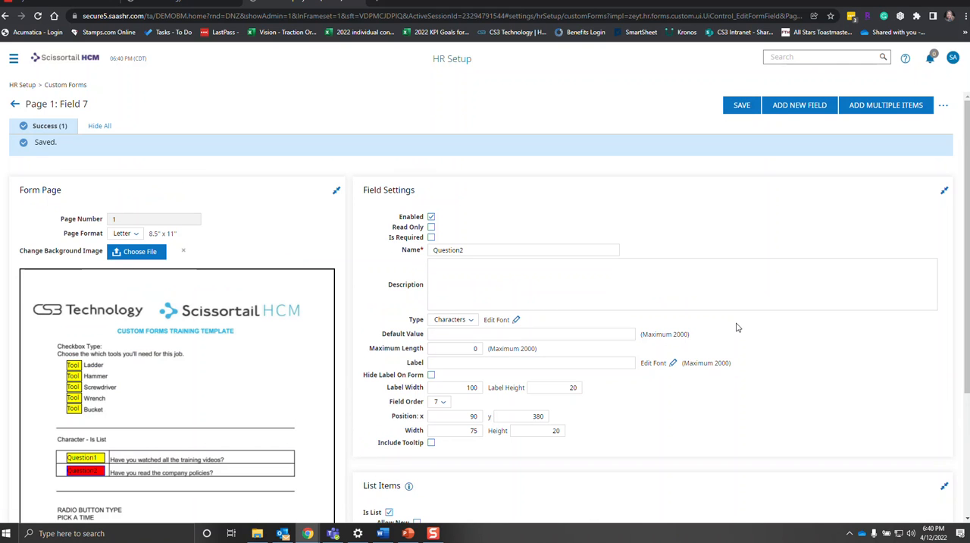
Preview the form, test the answer lists beside the training videos and company policies questions, and close the preview.
scroll(738, 327, "down", 1)
left_click(945, 106)
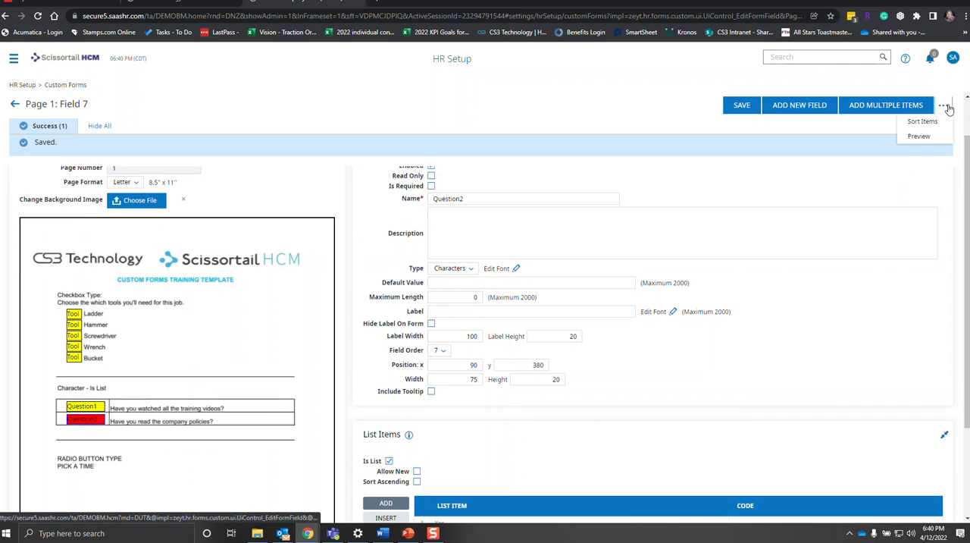
left_click(936, 139)
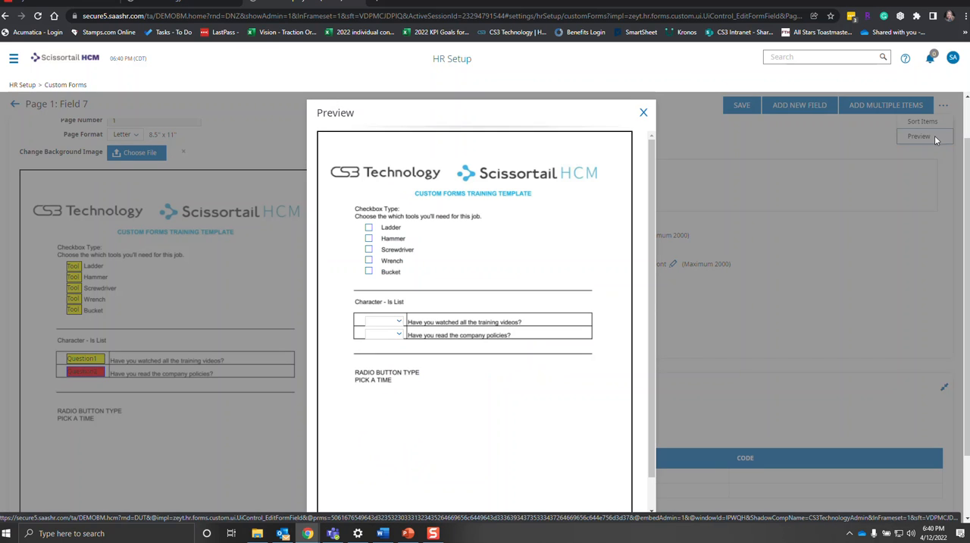
left_click(401, 326)
left_click(386, 334)
left_click(442, 365)
left_click(399, 335)
left_click(398, 347)
left_click(429, 349)
left_click(644, 114)
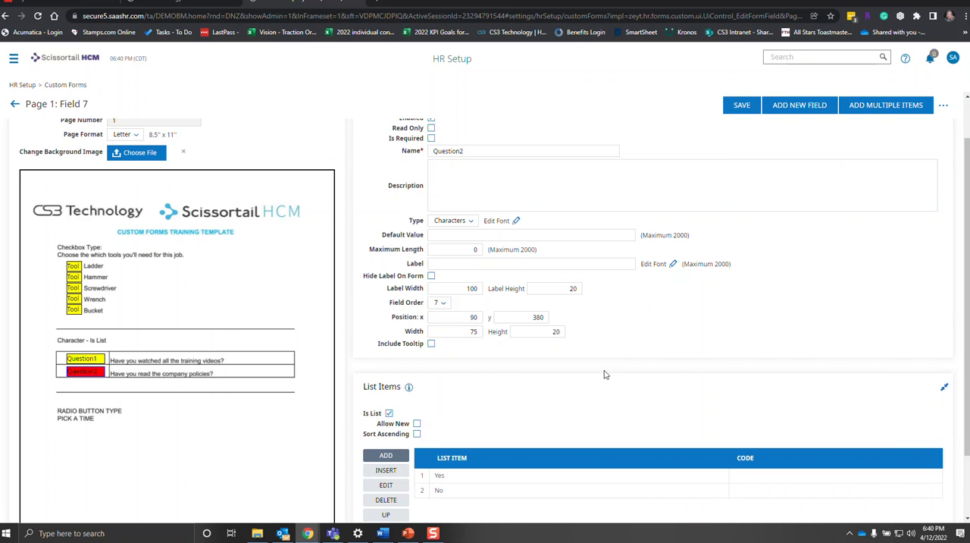
Add a new field named Time and set its type to Radio Button.
scroll(125, 422, "down", 1)
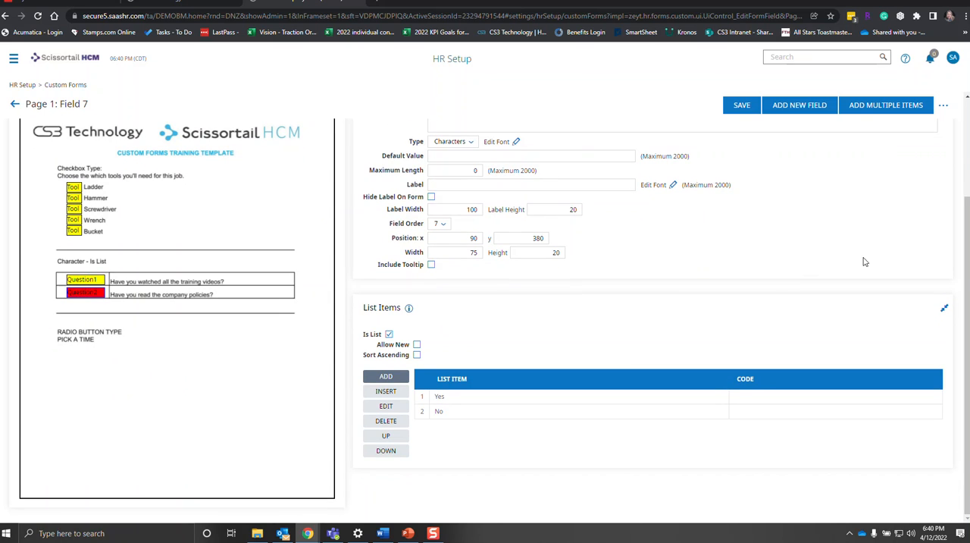
left_click(810, 110)
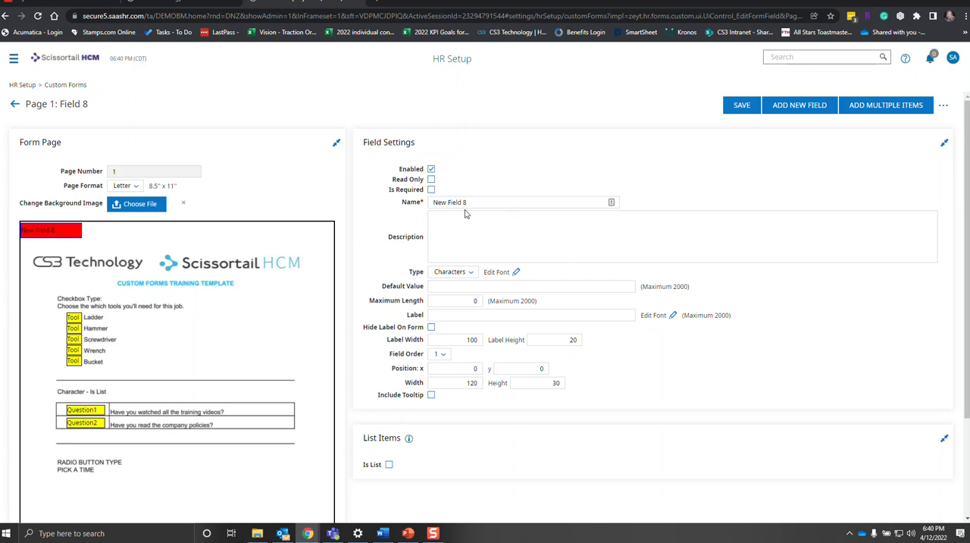
left_click_drag(468, 203, 413, 209)
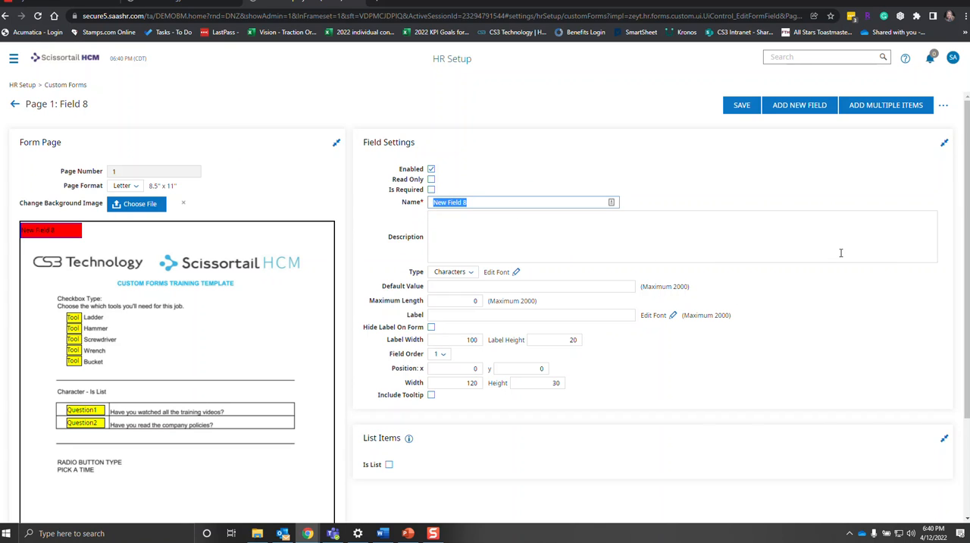
type("Time")
left_click(469, 274)
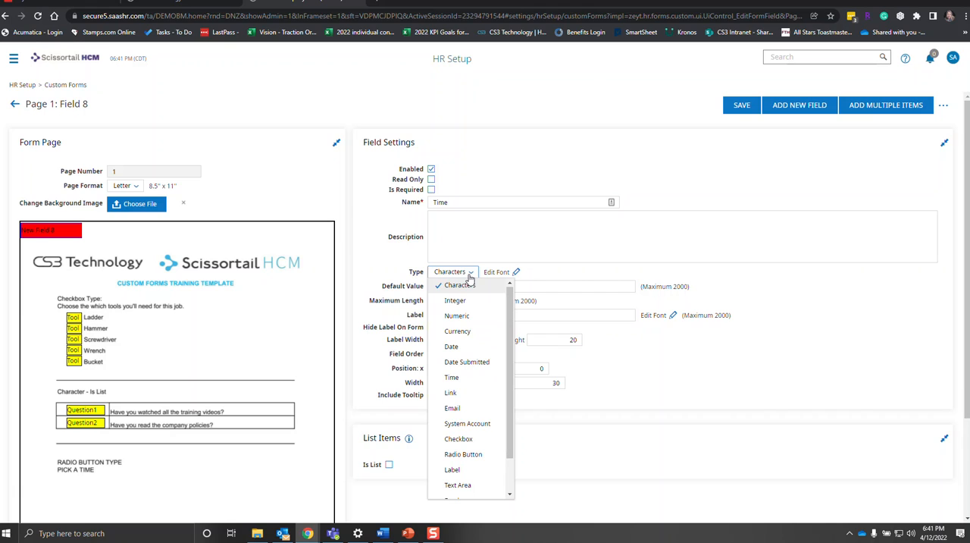
left_click(465, 454)
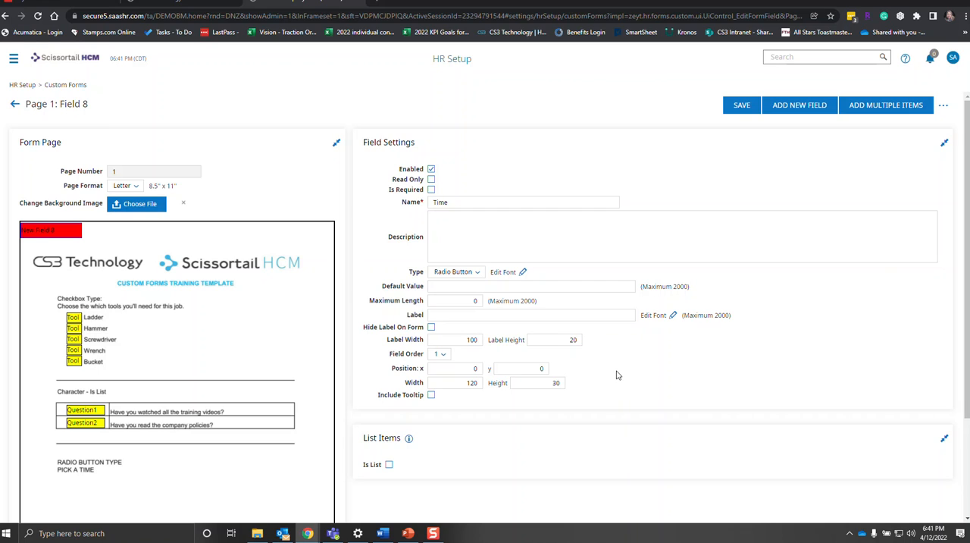
Label the Time field 8a and set its label width to 20.
left_click(432, 313)
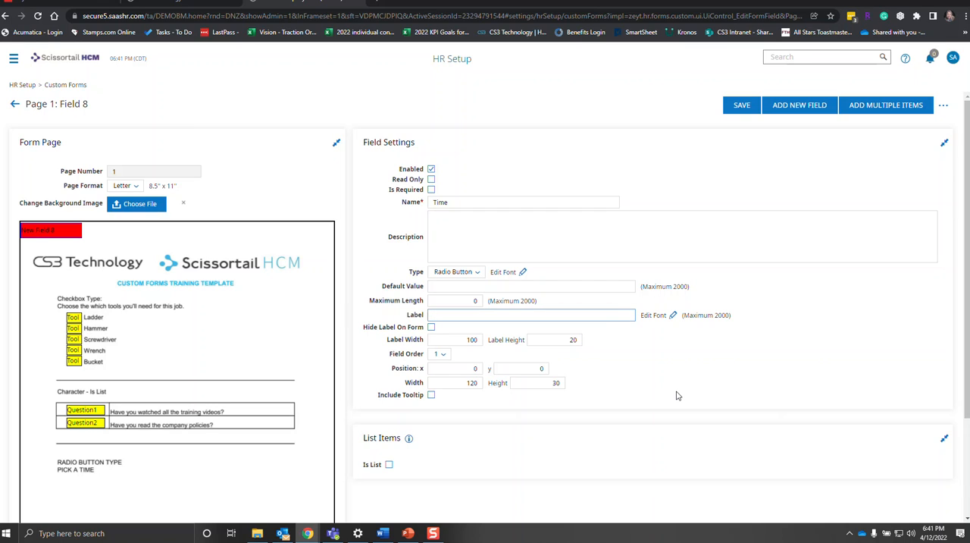
type("8a")
double_click(467, 340)
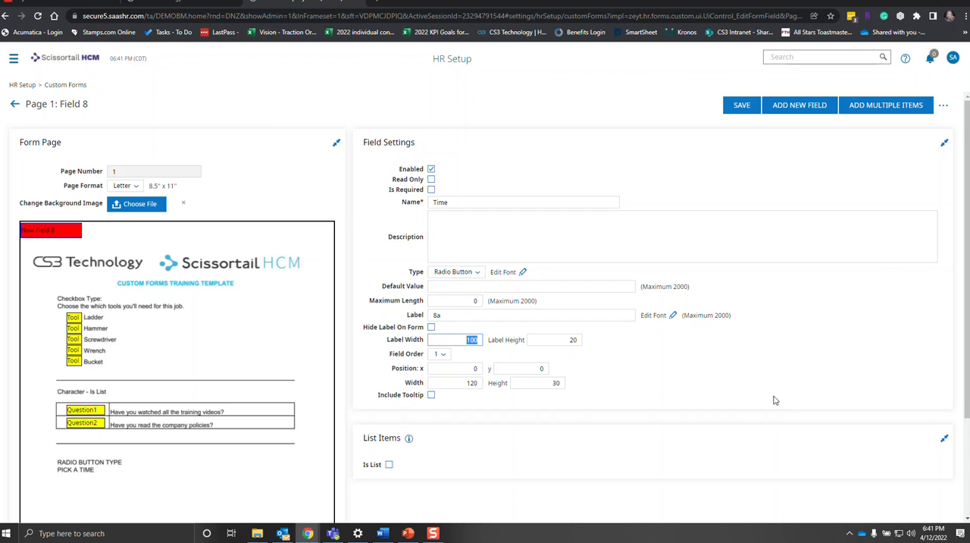
type("20")
Set the Time field's order to 8 and its position to x 70, y 500.
left_click(441, 354)
left_click(451, 476)
left_click(471, 368)
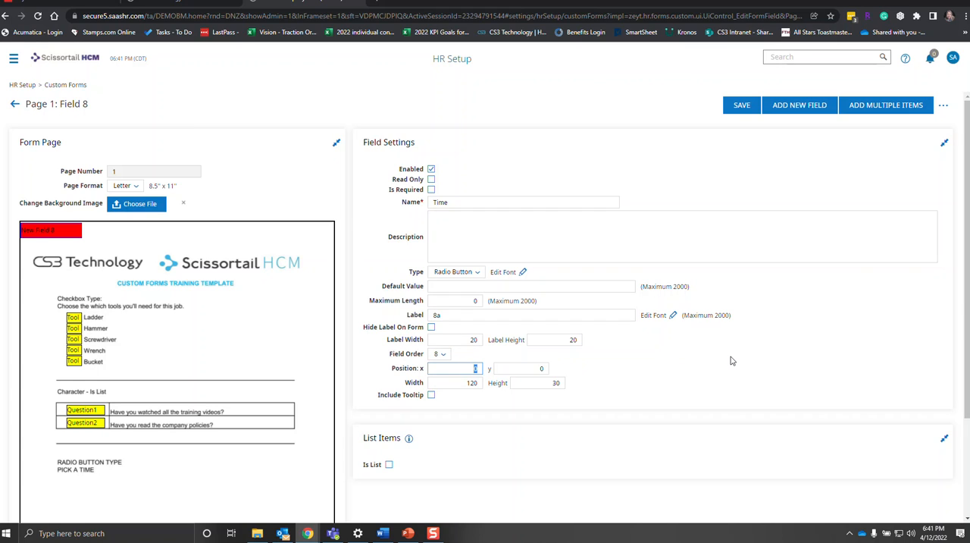
type("70")
key("Tab")
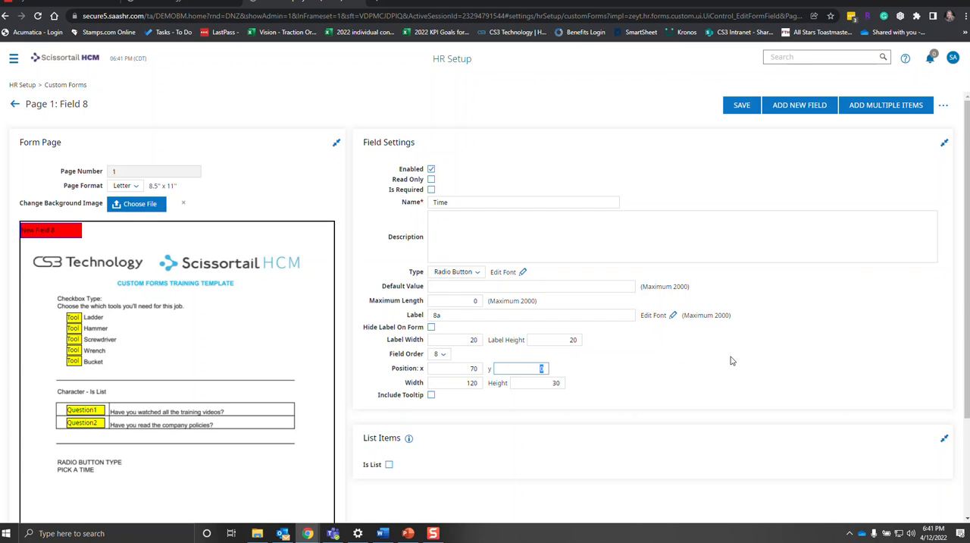
type("500")
key("Tab")
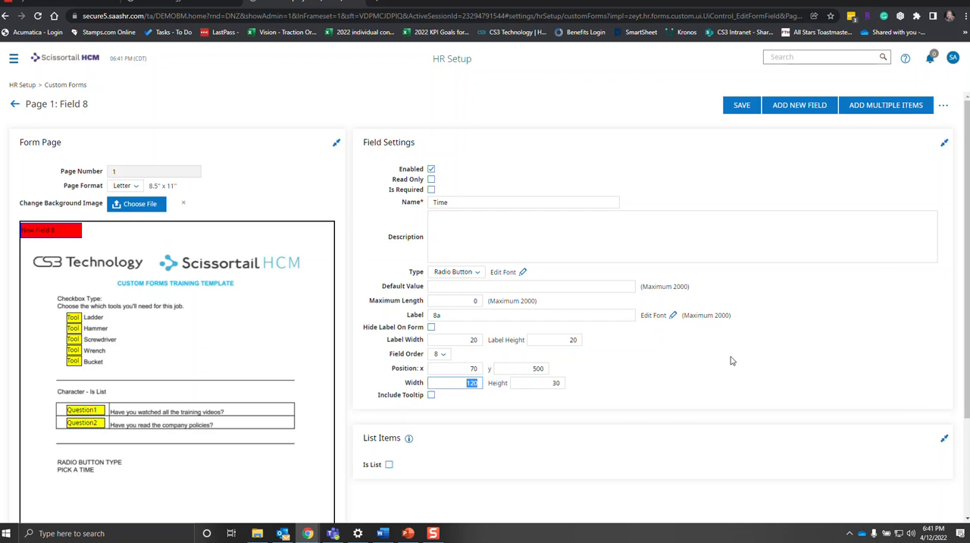
Set the Time field's width to 50 and height to 20, save it, and check its placement on the form.
type("50")
key("Tab")
type("20")
left_click(742, 105)
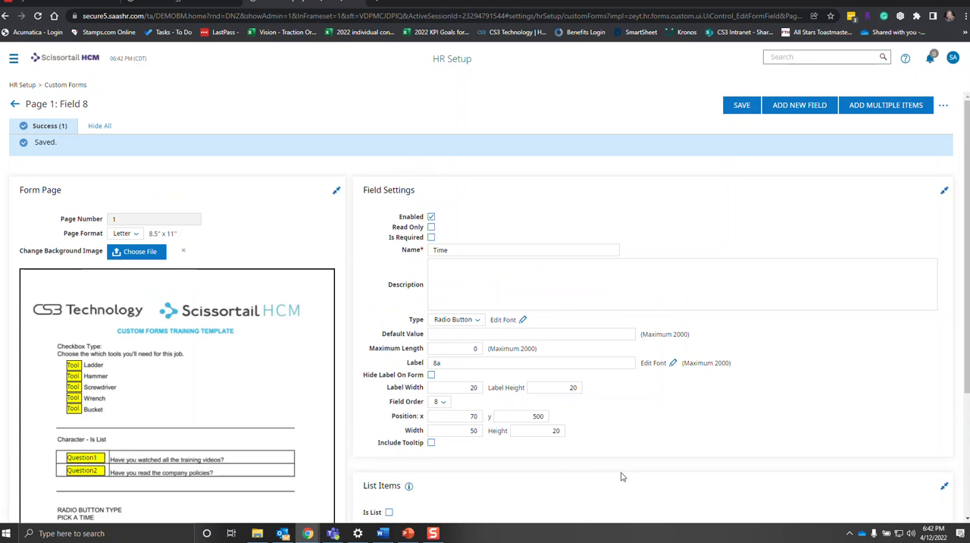
scroll(622, 476, "down", 2)
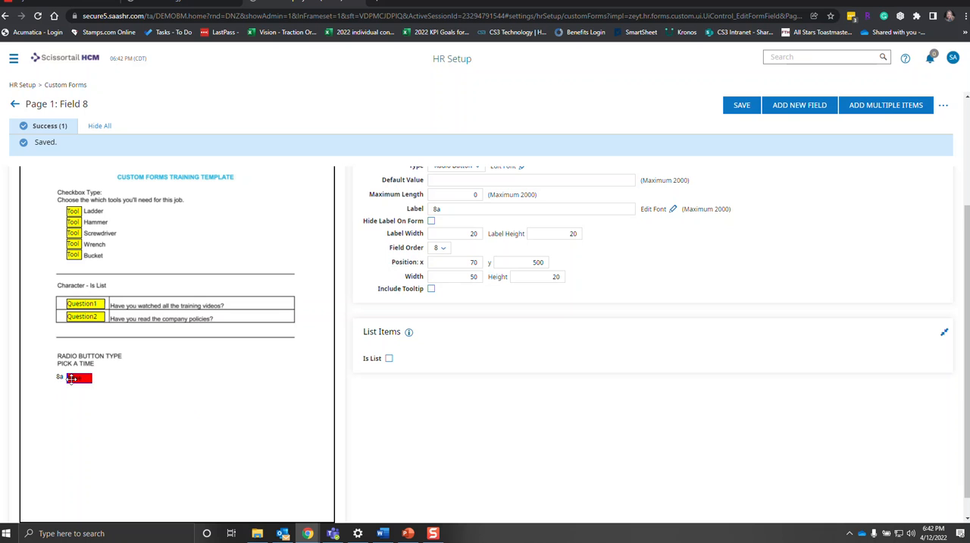
scroll(469, 417, "up", 1)
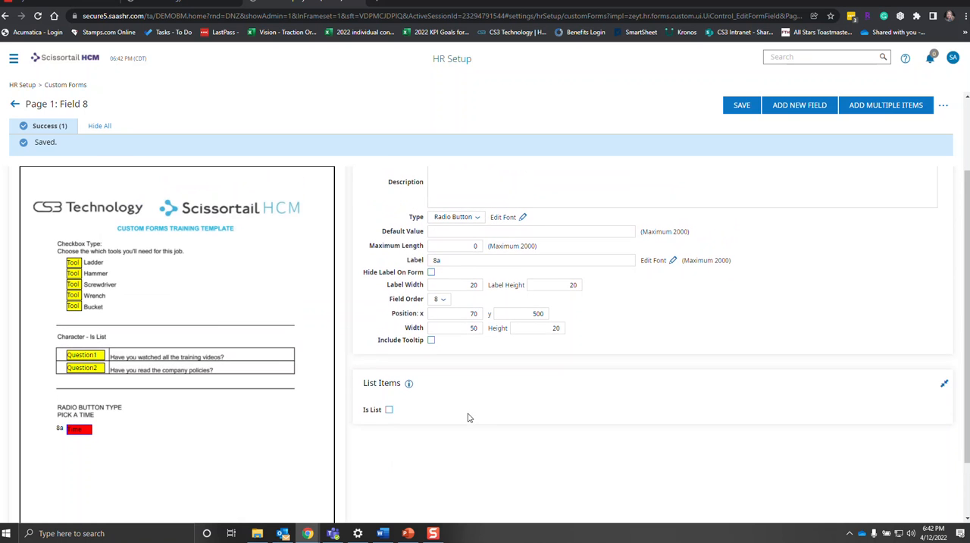
scroll(469, 417, "up", 2)
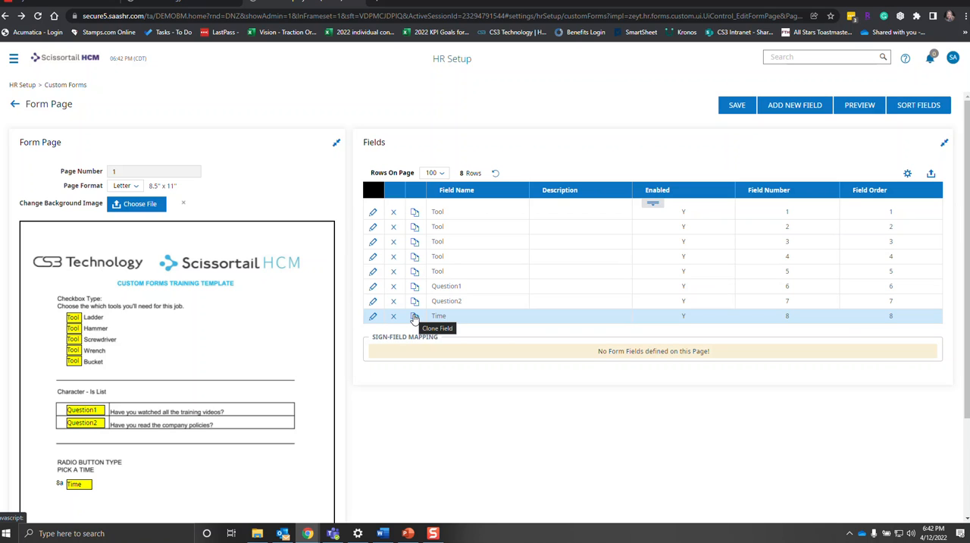
Clone the Time radio button field four times from the form page's field list.
left_click(415, 317)
left_click(415, 317)
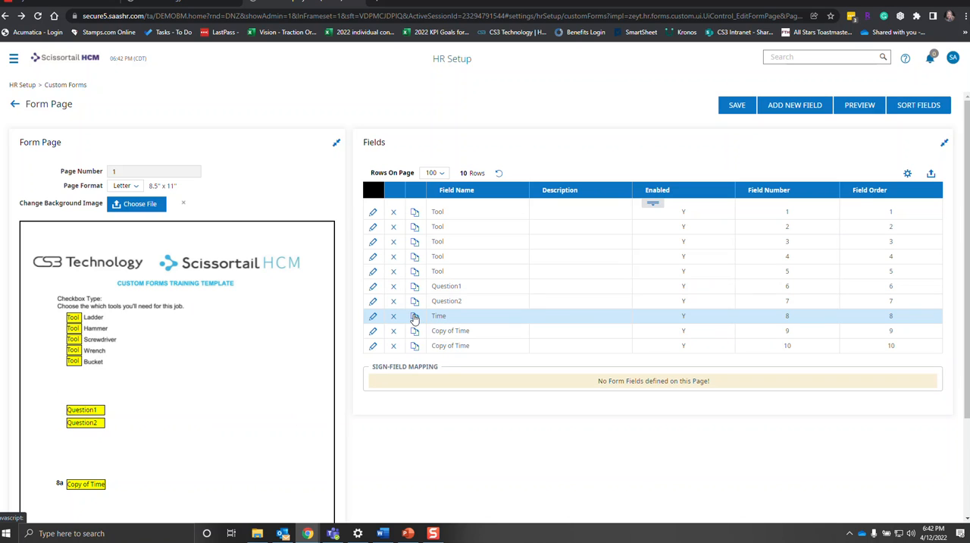
left_click(415, 317)
left_click(415, 317)
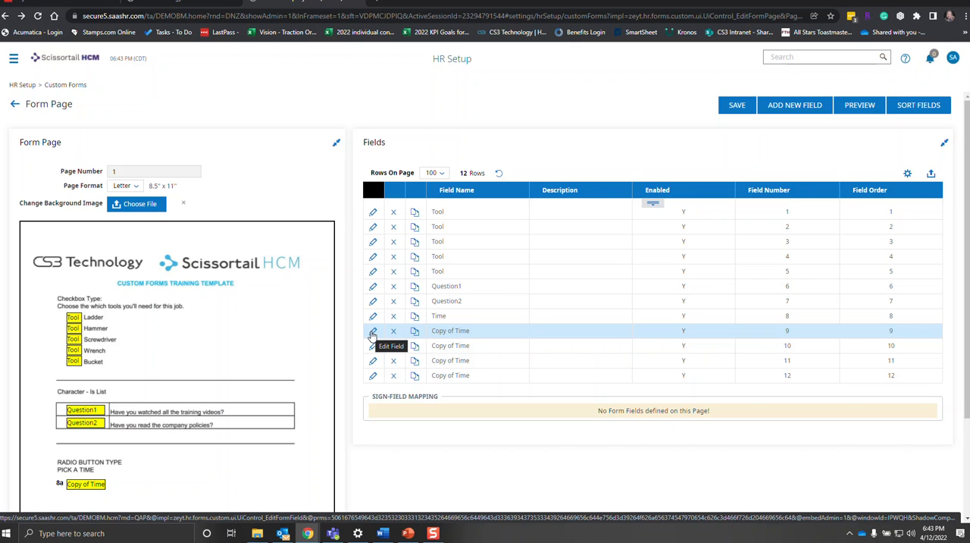
Open the first cloned field, number 9, rename it Time and change its label to 9a.
left_click(372, 332)
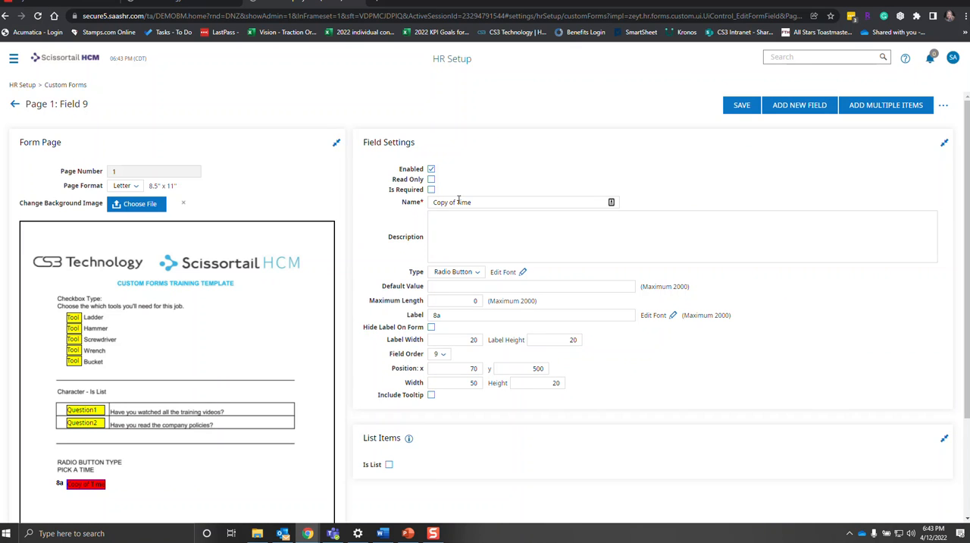
left_click(458, 202)
left_click_drag(458, 202, 403, 206)
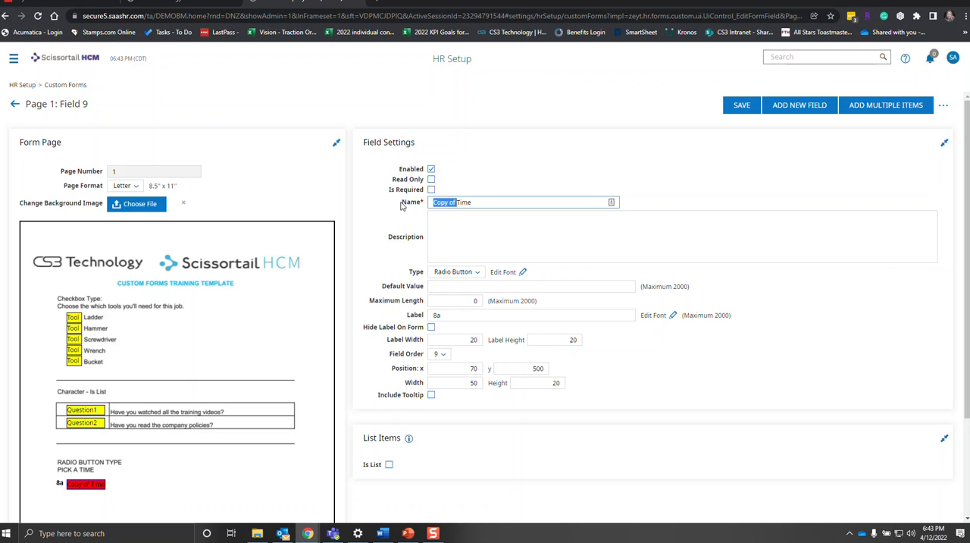
key("BackSpace")
left_click(436, 313)
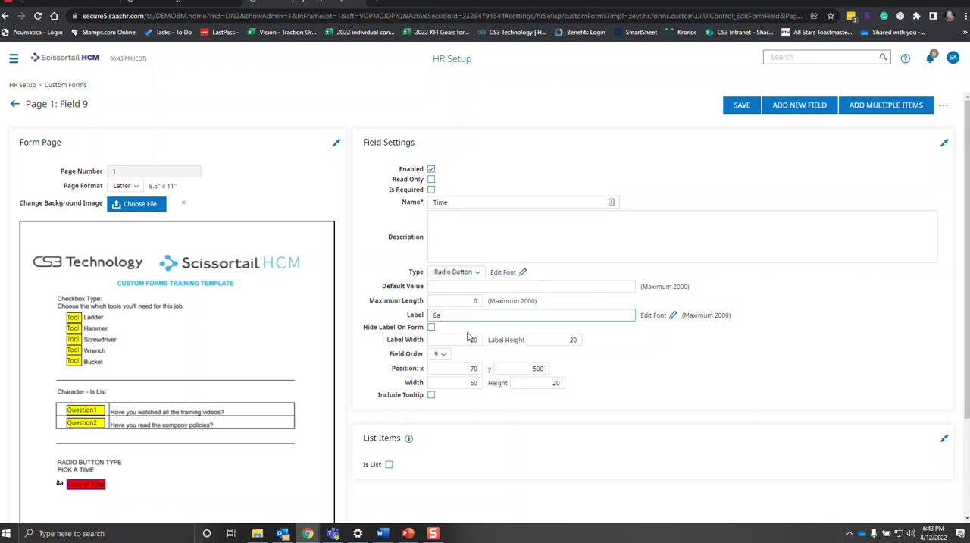
key("BackSpace")
type("9")
left_click(497, 403)
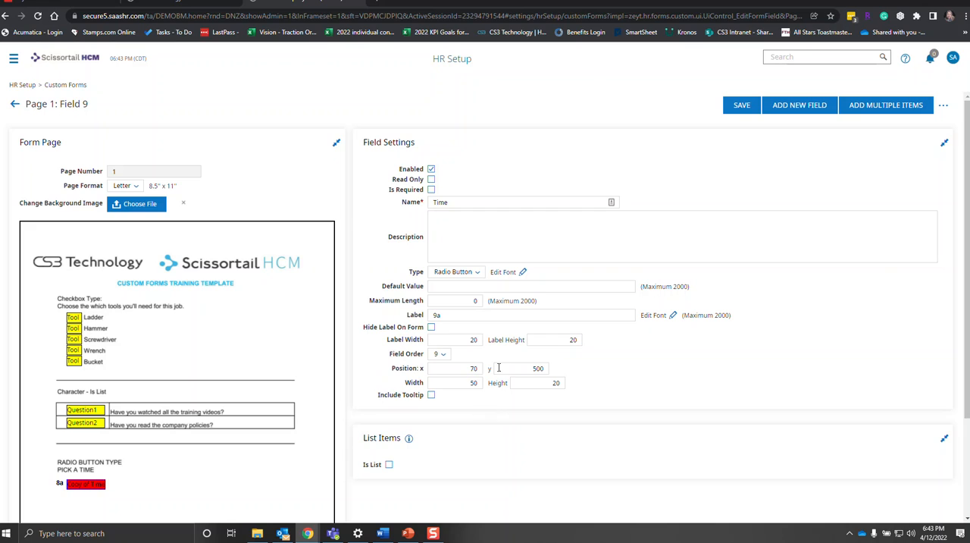
Set the 9a field's y position to 522, save it, and return to the field list.
left_click(533, 368)
left_click_drag(533, 368, 594, 370)
type("522")
left_click(741, 104)
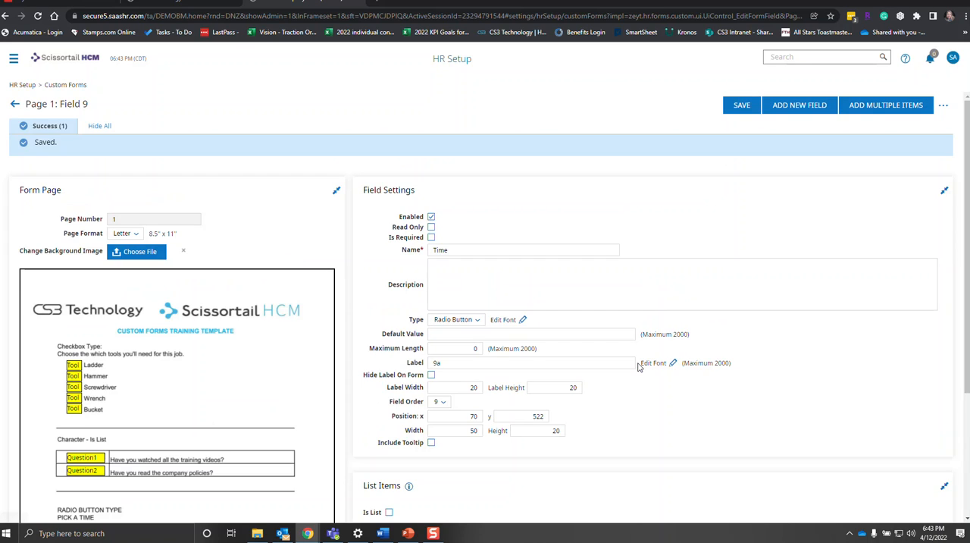
left_click(14, 103)
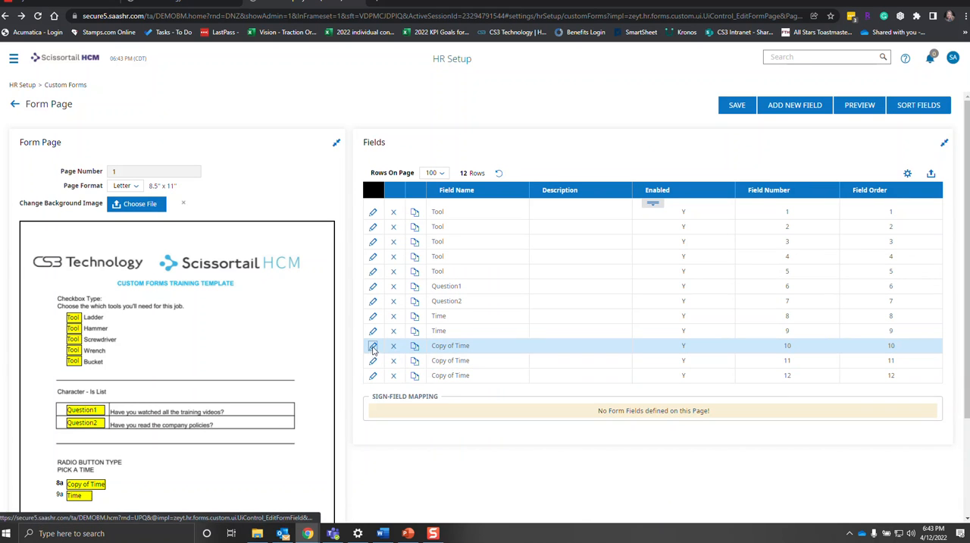
Open the cloned field number 10, rename it Time and change its label to 10a.
left_click(372, 345)
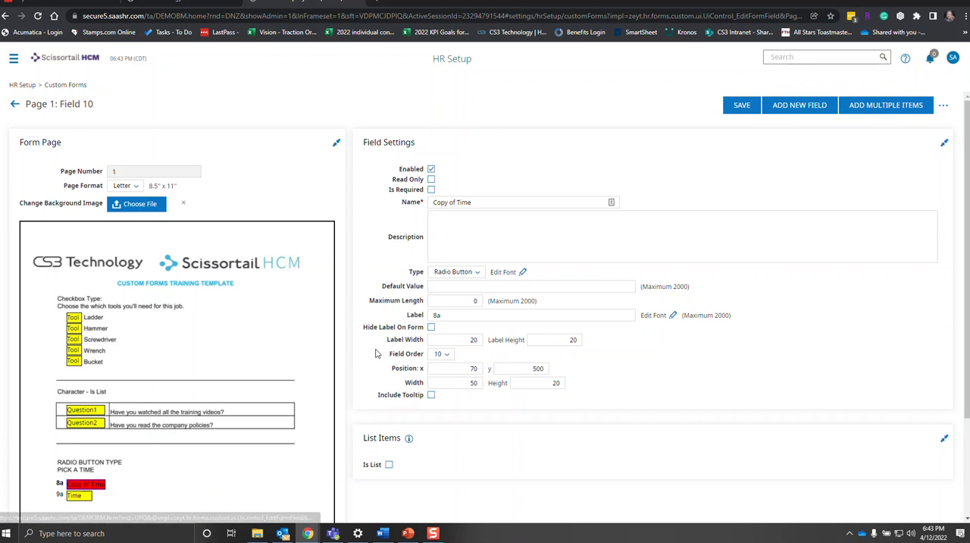
left_click(457, 202)
left_click_drag(457, 202, 320, 225)
key("BackSpace")
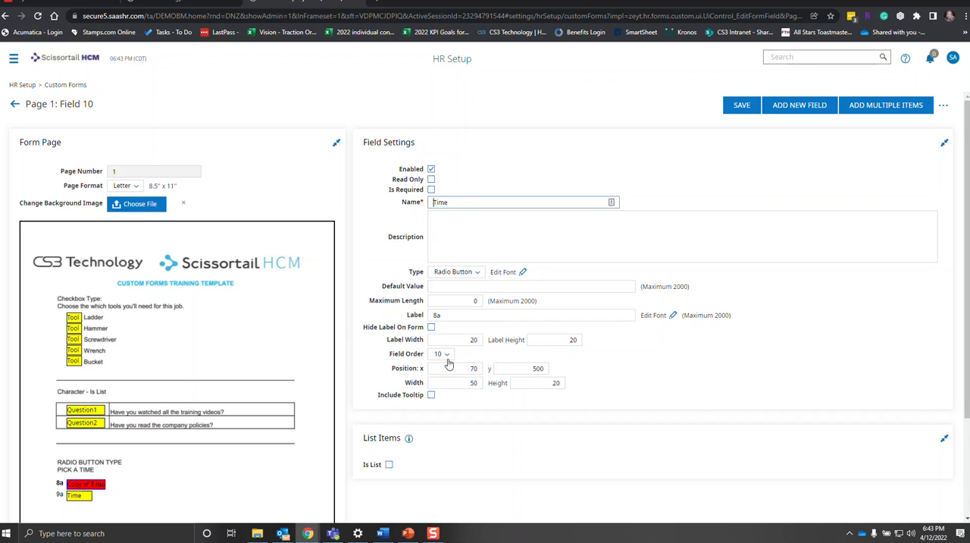
left_click(448, 315)
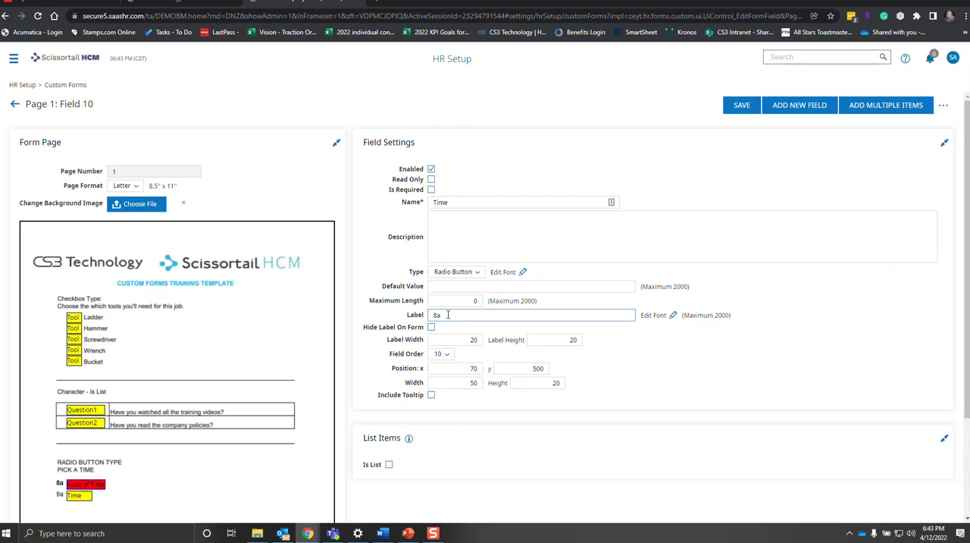
type("10")
Set the 10a field's y position to 544, save it, and return to the field list.
double_click(535, 368)
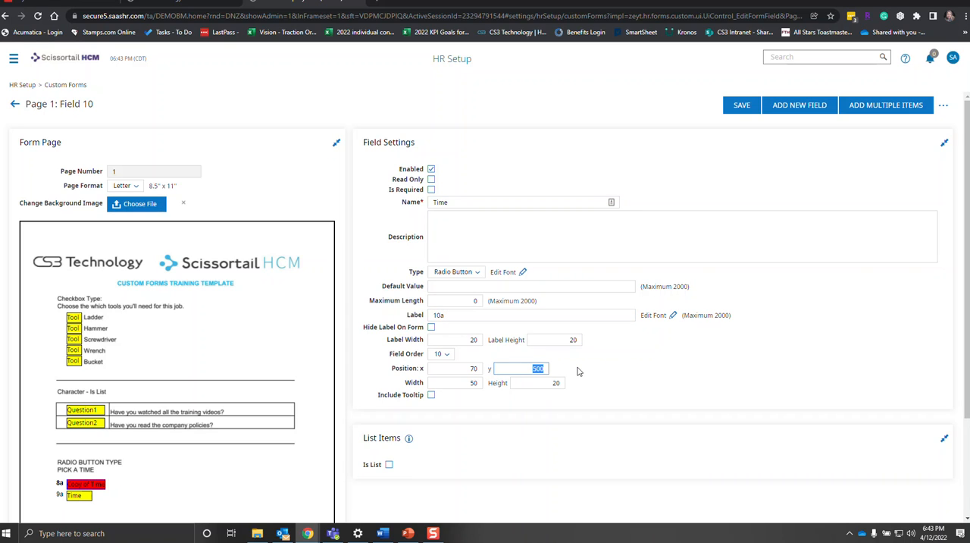
type("544")
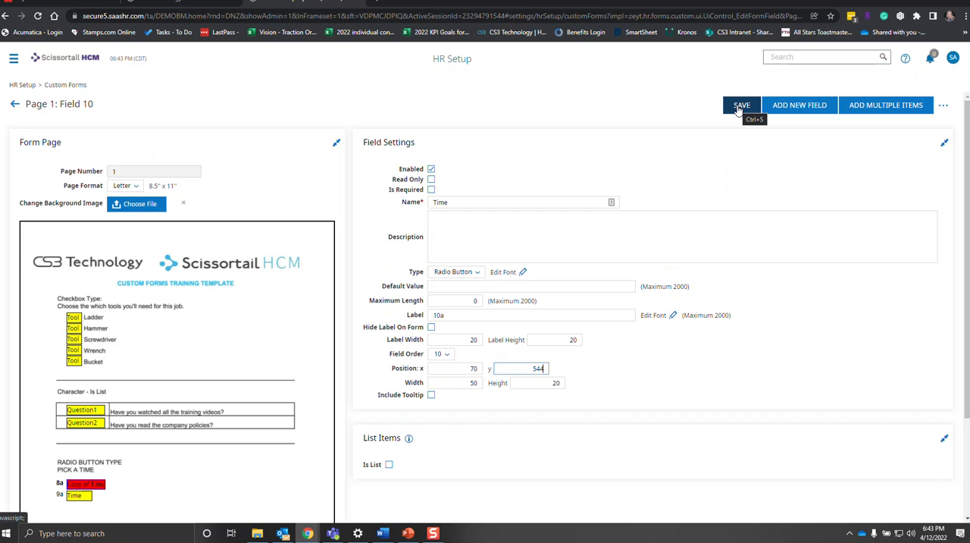
left_click(739, 108)
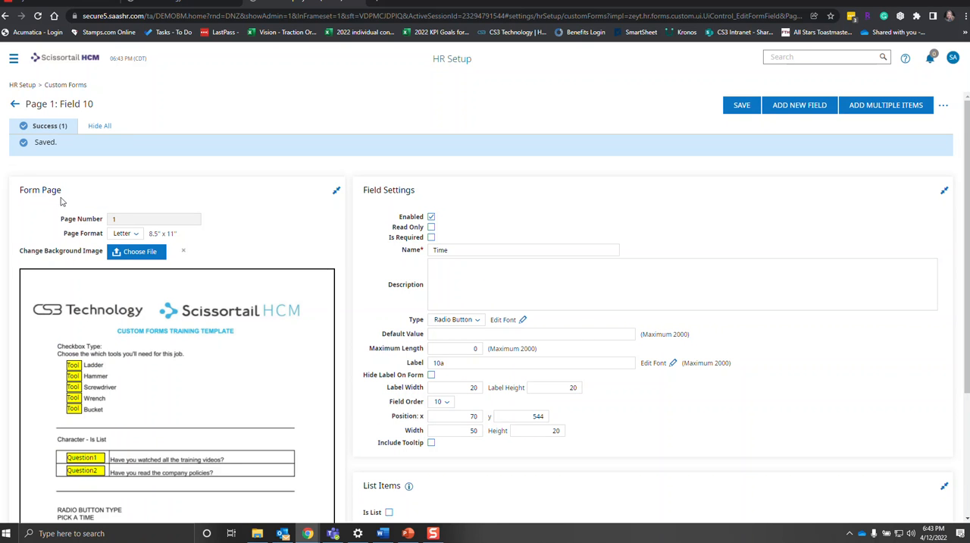
left_click(15, 103)
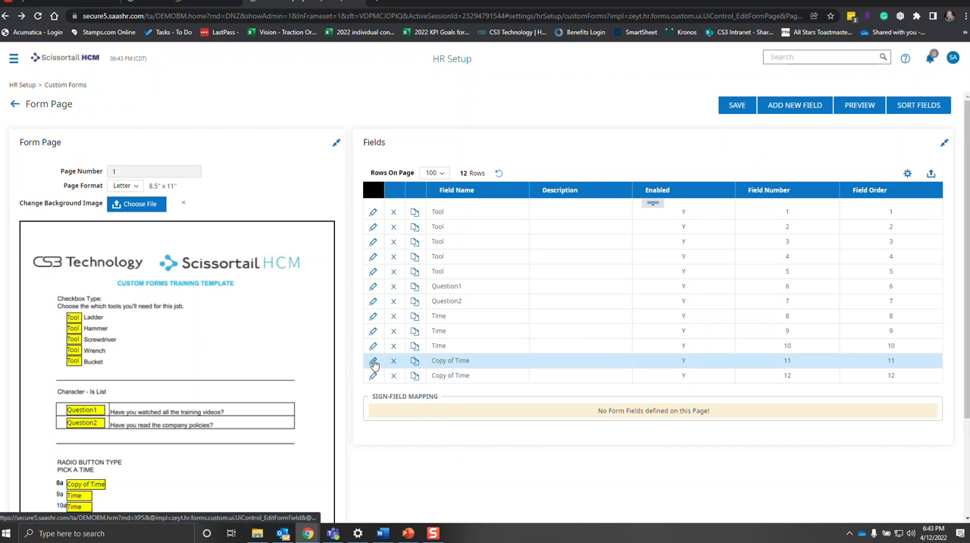
Open the cloned field number 11, rename it Time and change its label to 11a.
left_click(374, 363)
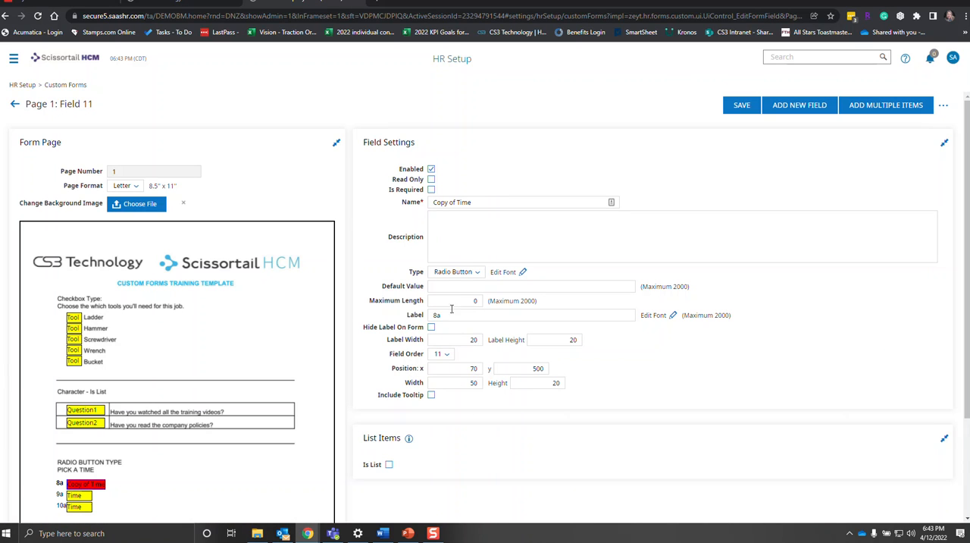
left_click_drag(457, 203, 387, 219)
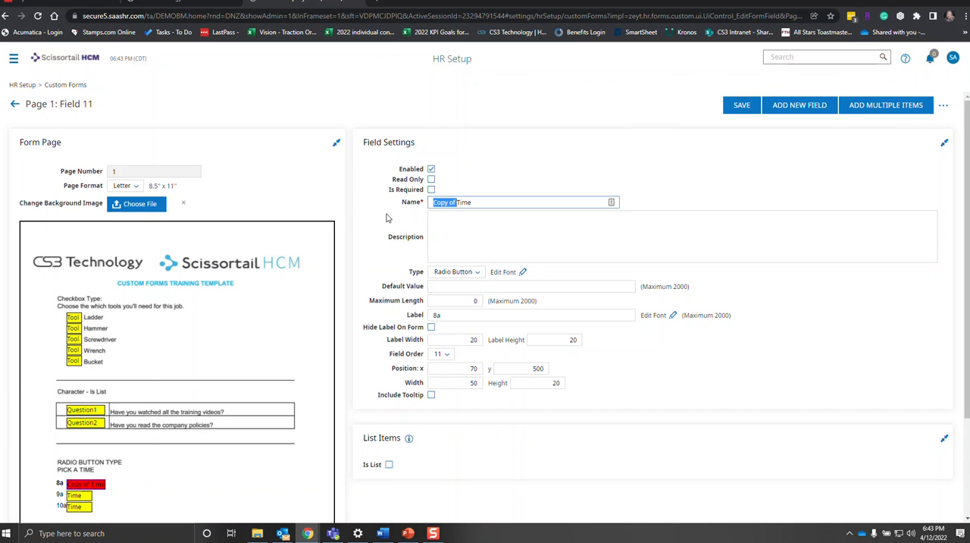
key("BackSpace")
left_click(437, 314)
key("BackSpace")
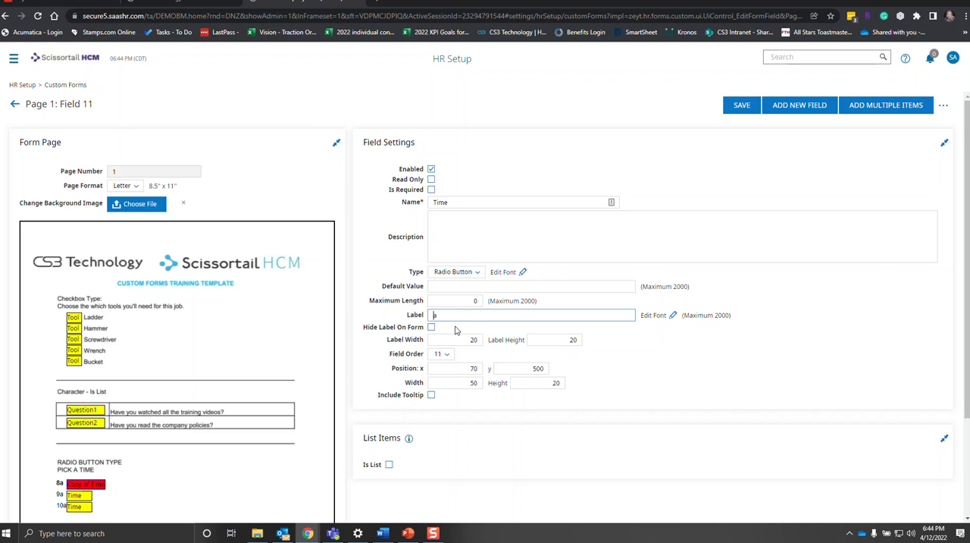
type("11")
Set the 11a field's y position to 566, save it, and return to the field list.
left_click(530, 367)
left_click_drag(530, 368, 595, 366)
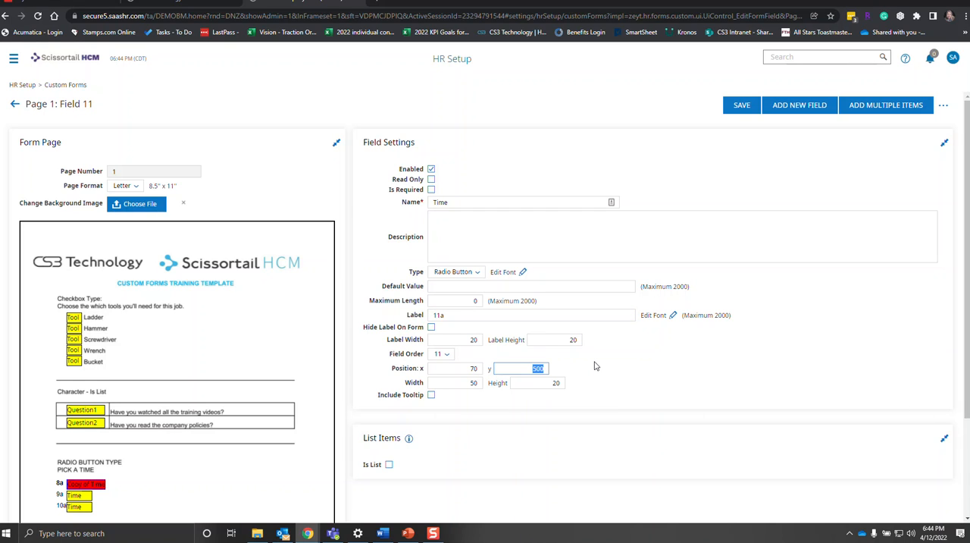
type("566")
left_click(736, 105)
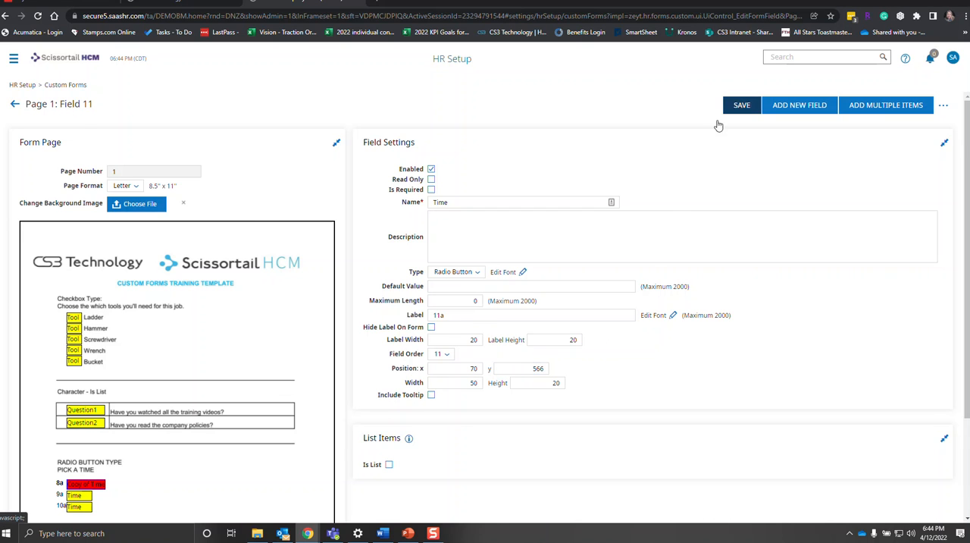
left_click(14, 104)
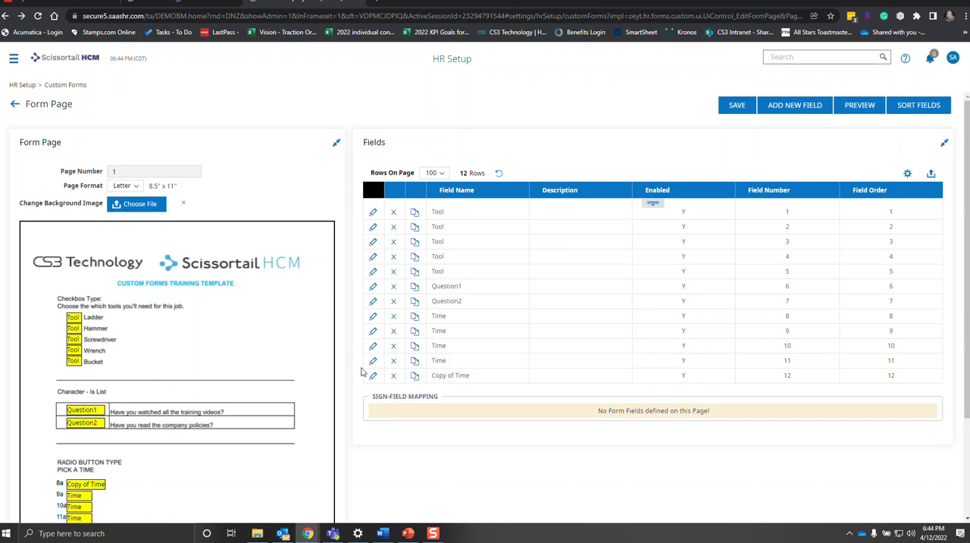
Open the last cloned field, number 12, rename it Time and change its label to 12p.
left_click(373, 377)
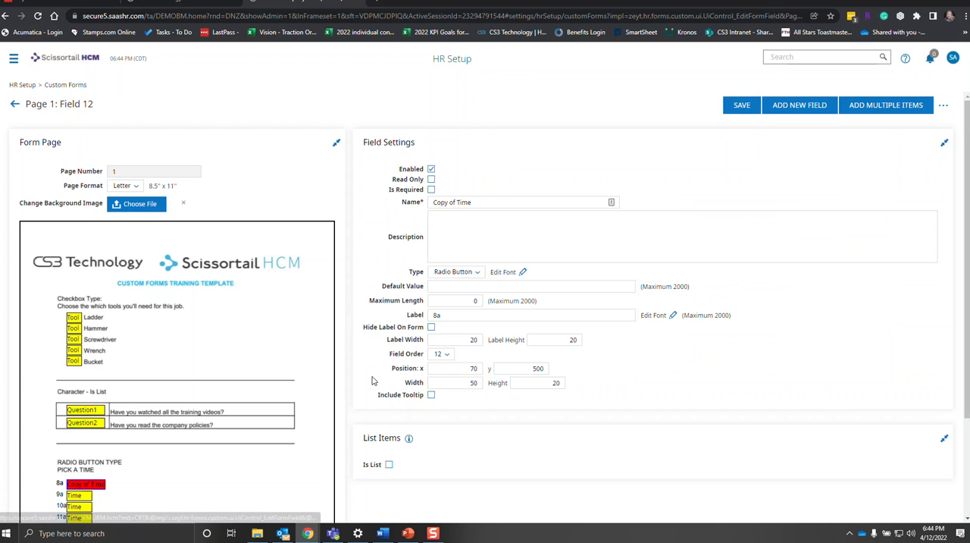
left_click(456, 202)
left_click_drag(457, 202, 397, 210)
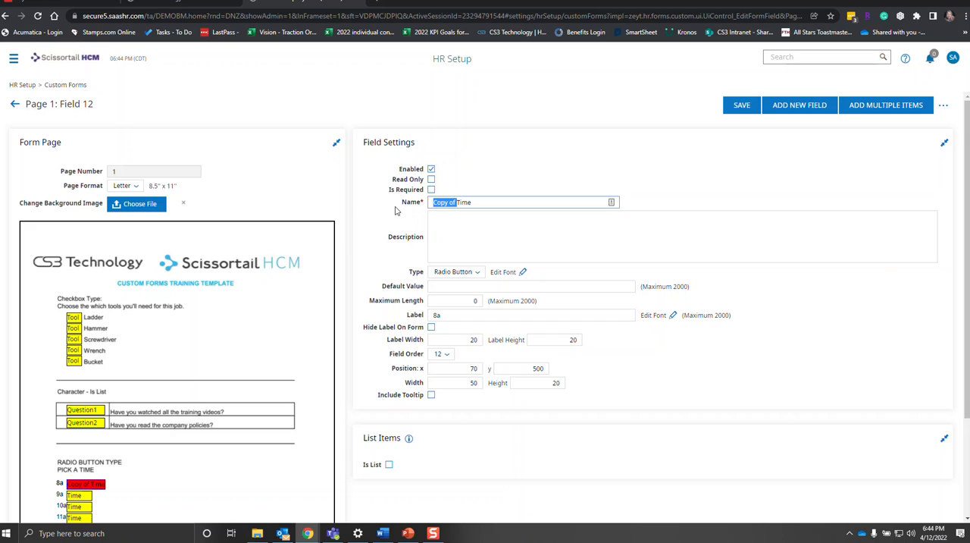
key("BackSpace")
left_click_drag(437, 317, 426, 325)
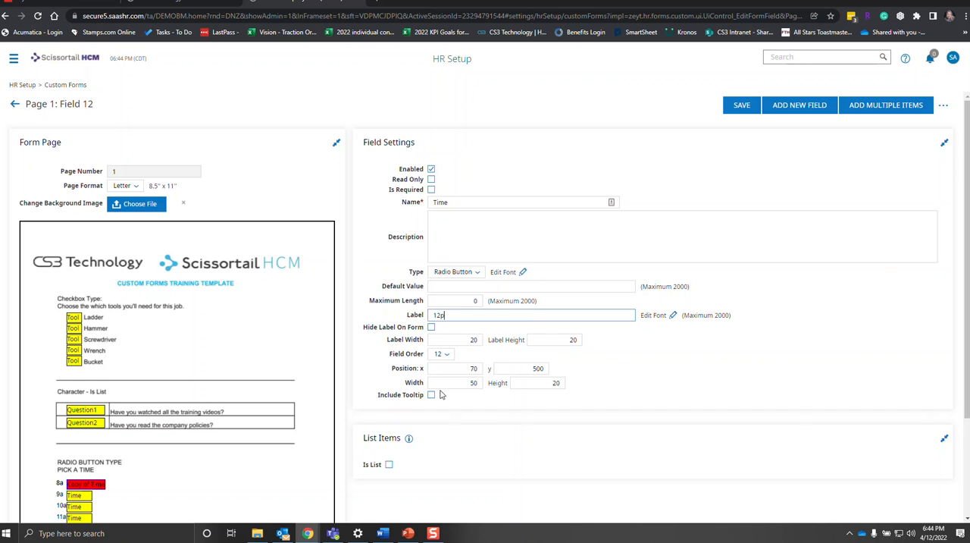
left_click(496, 412)
Set the 12p field's y position to 588, save it, and return to the field list.
left_click_drag(526, 372, 596, 372)
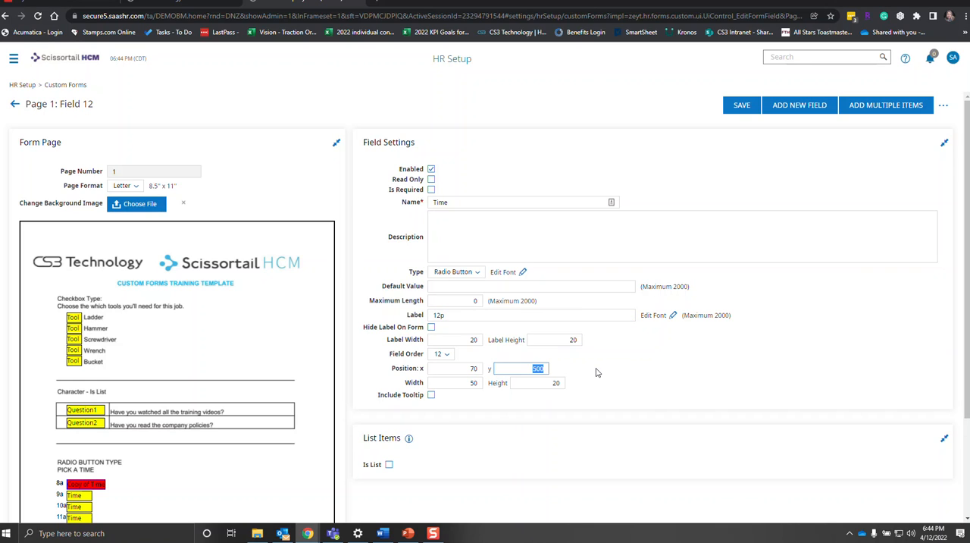
type("588")
left_click(739, 107)
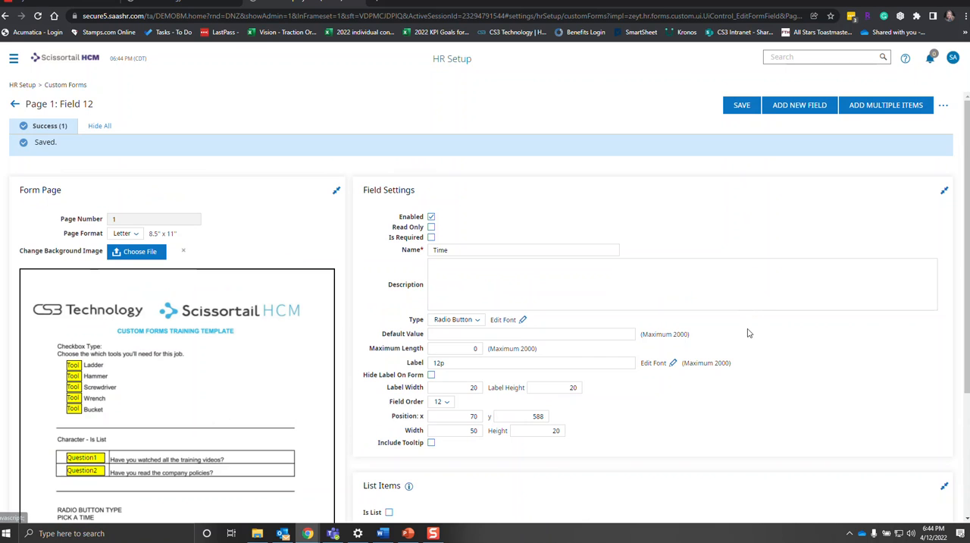
left_click(15, 107)
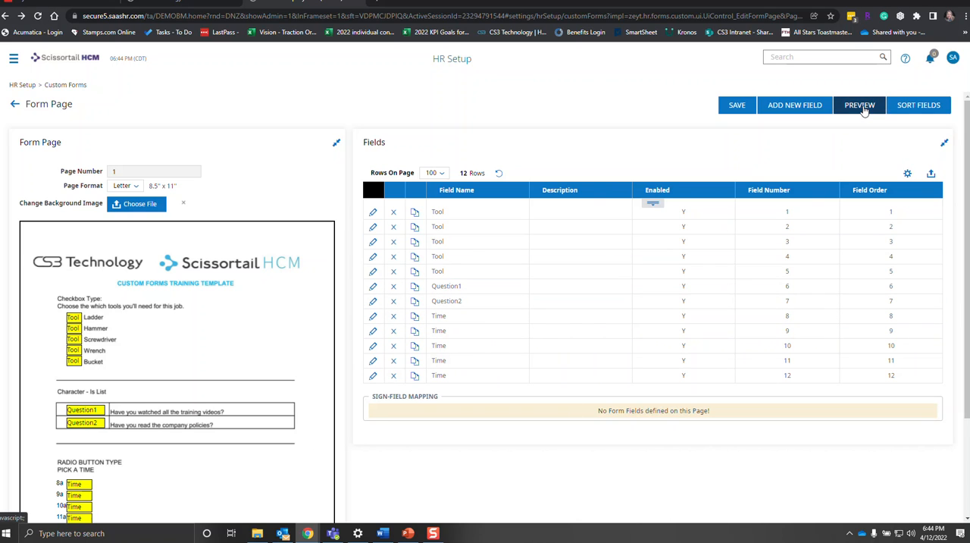
Preview the form and test each time radio button from 8a to 12p, ending with 8a selected.
left_click(863, 110)
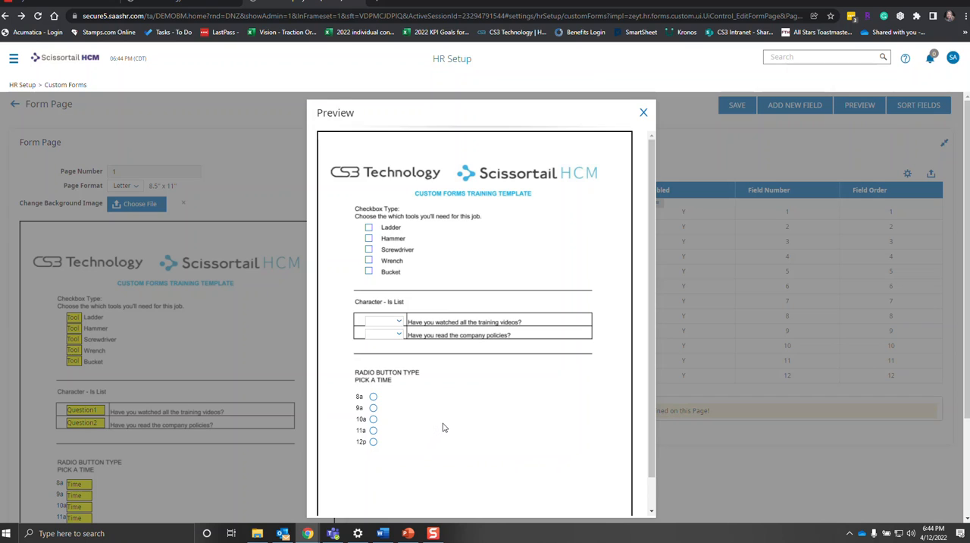
scroll(444, 428, "down", 1)
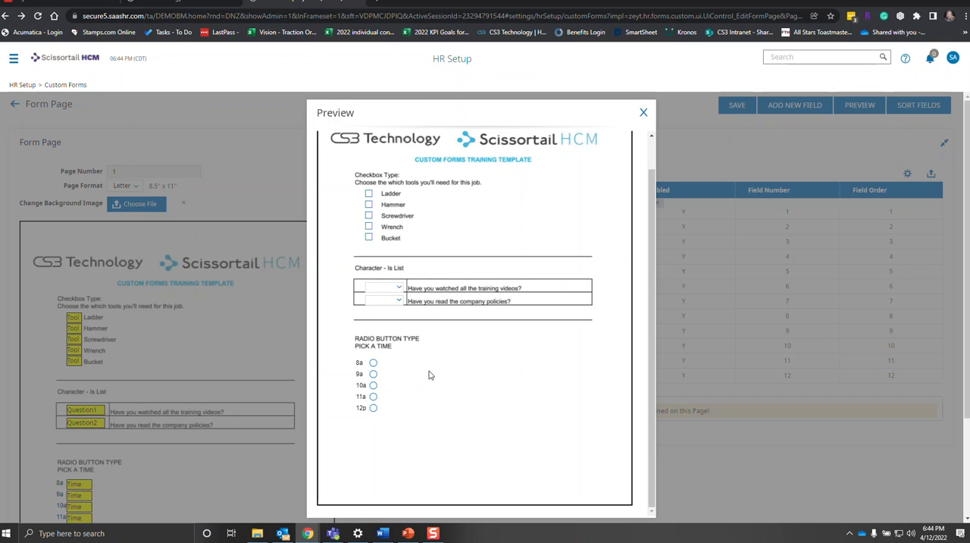
left_click(374, 364)
left_click(374, 374)
left_click(373, 385)
left_click(374, 397)
left_click(373, 408)
left_click(373, 363)
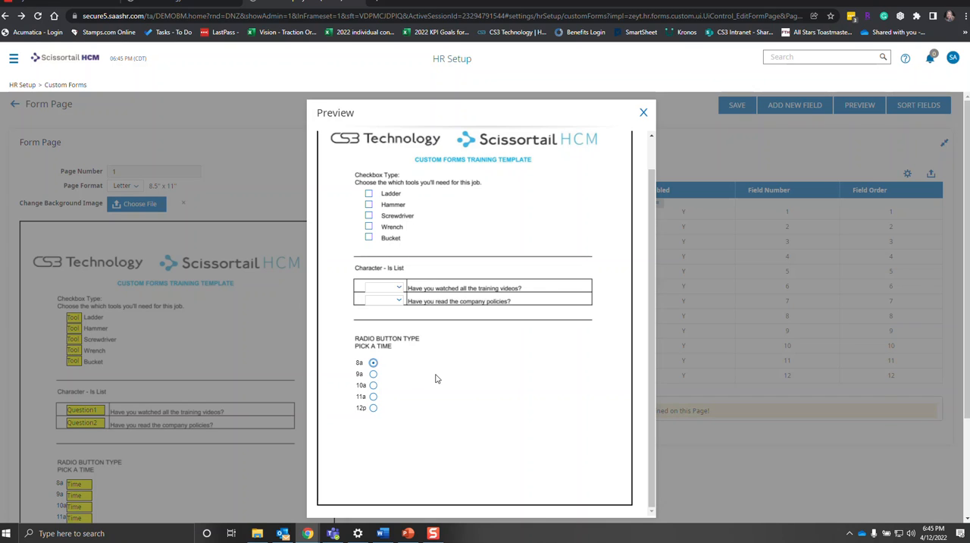